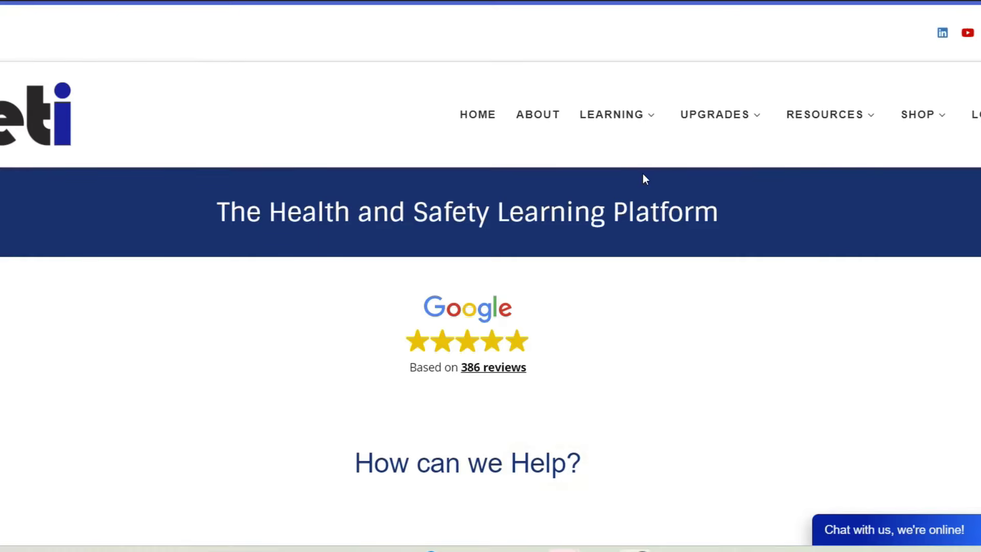
scroll(643, 175, down, 4)
scroll(643, 173, down, 5)
scroll(643, 174, up, 6)
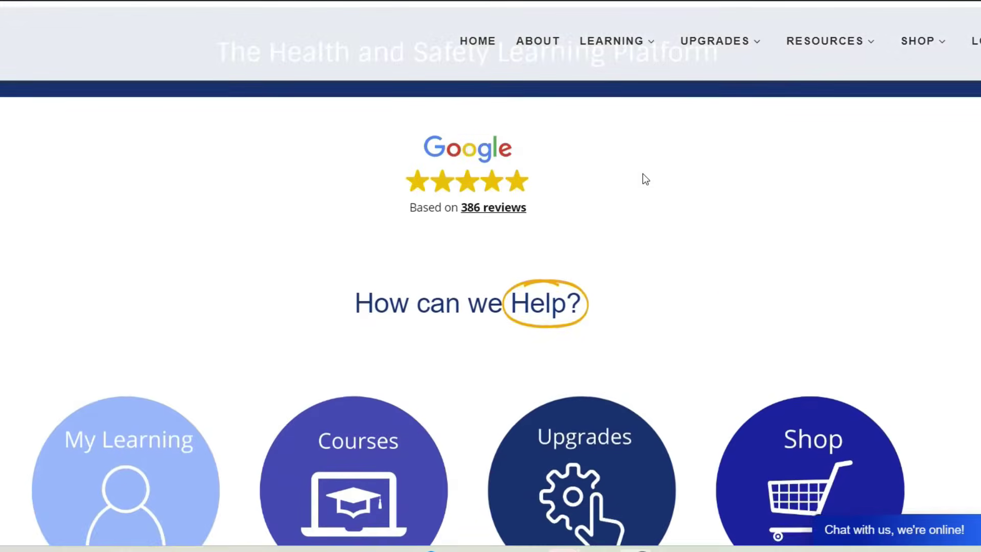
scroll(643, 174, up, 3)
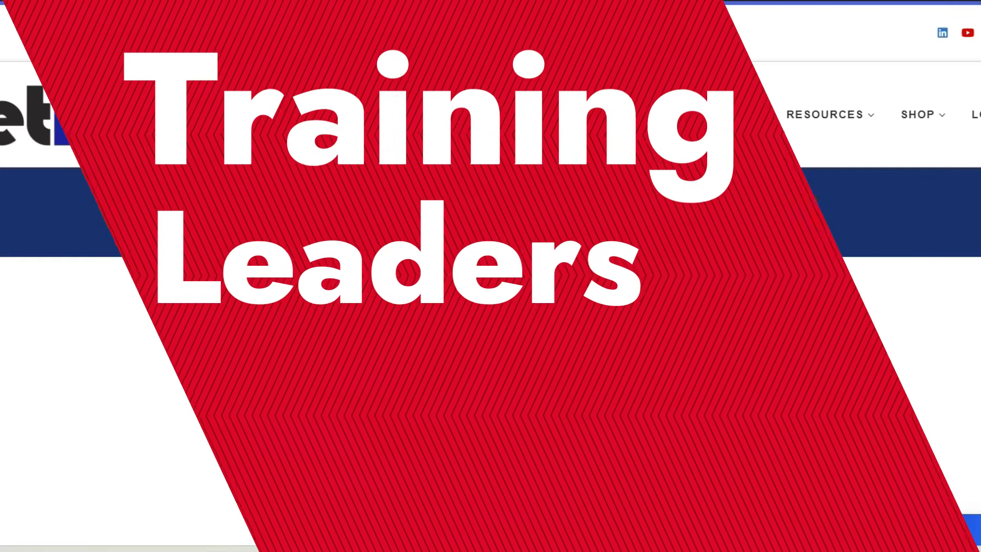
mouse_move(653, 124)
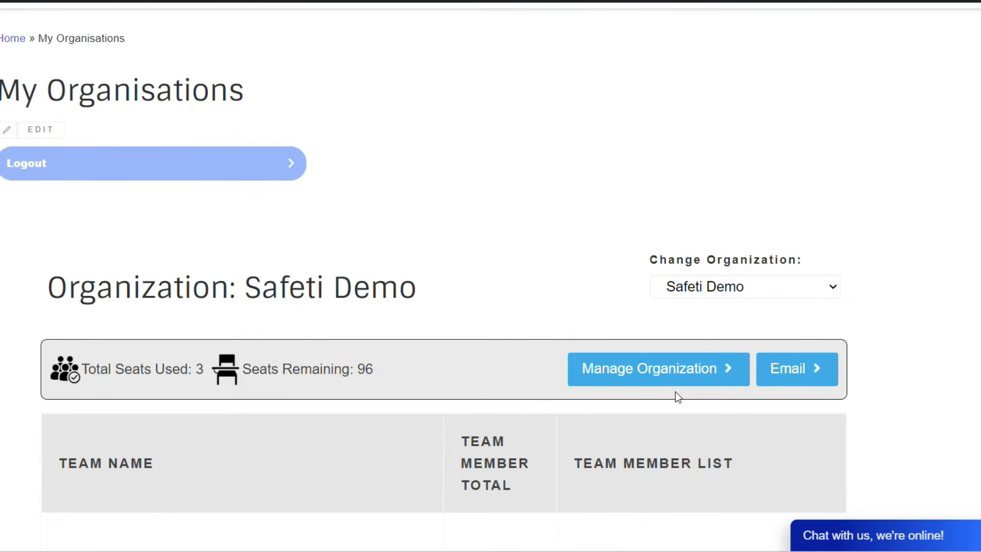
Step: Start adding a new team to the Safeti Demo organization and enter Example as the team name
scroll(677, 393, down, 3)
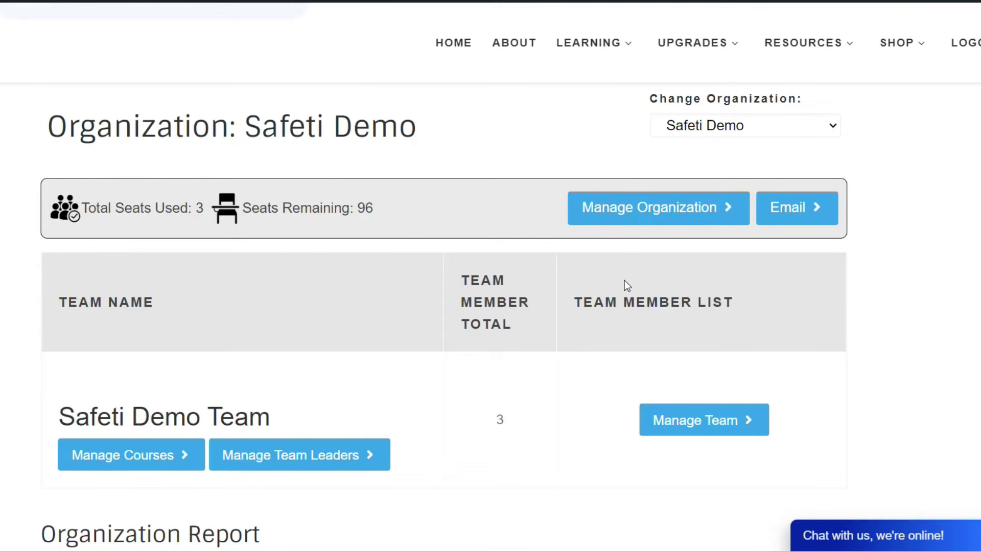
click(656, 212)
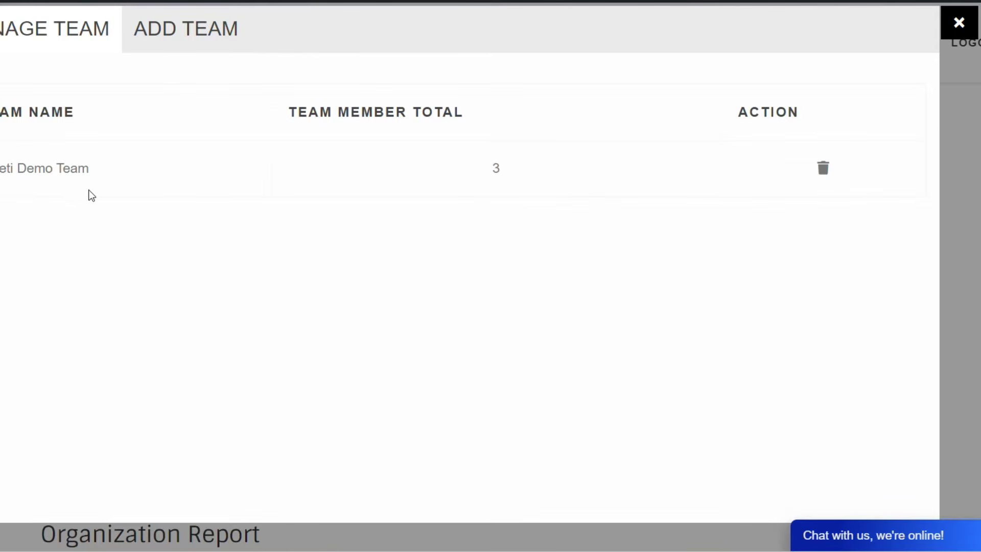
click(180, 34)
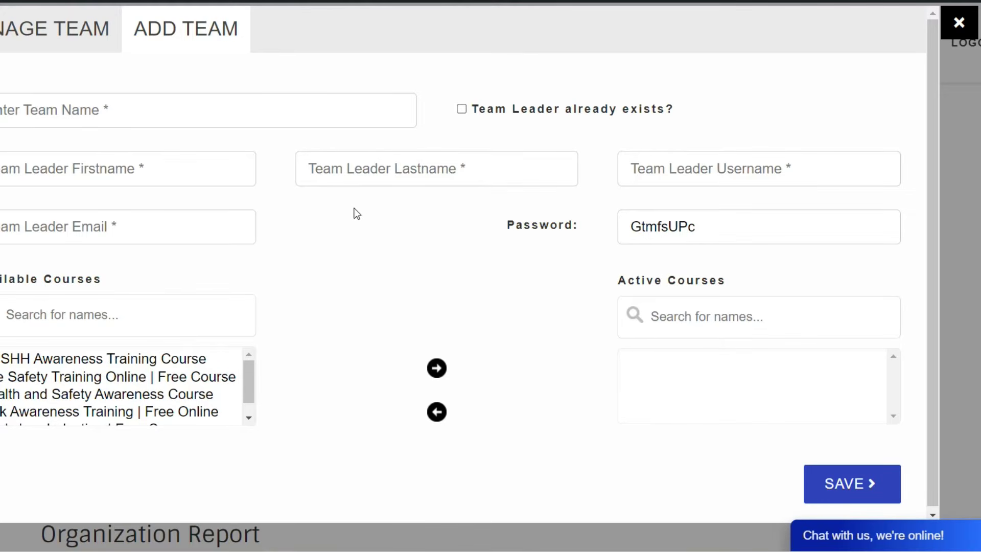
click(214, 113)
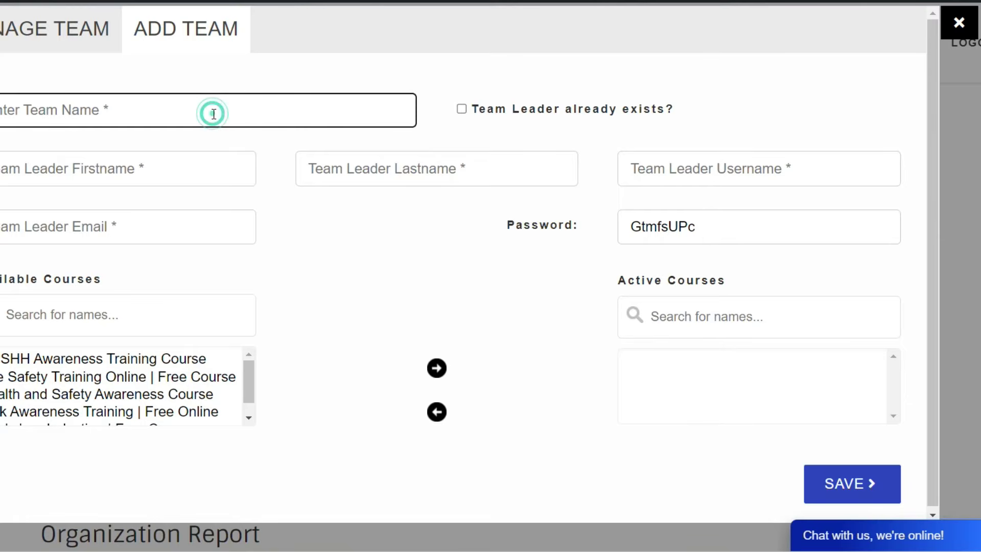
text(kample)
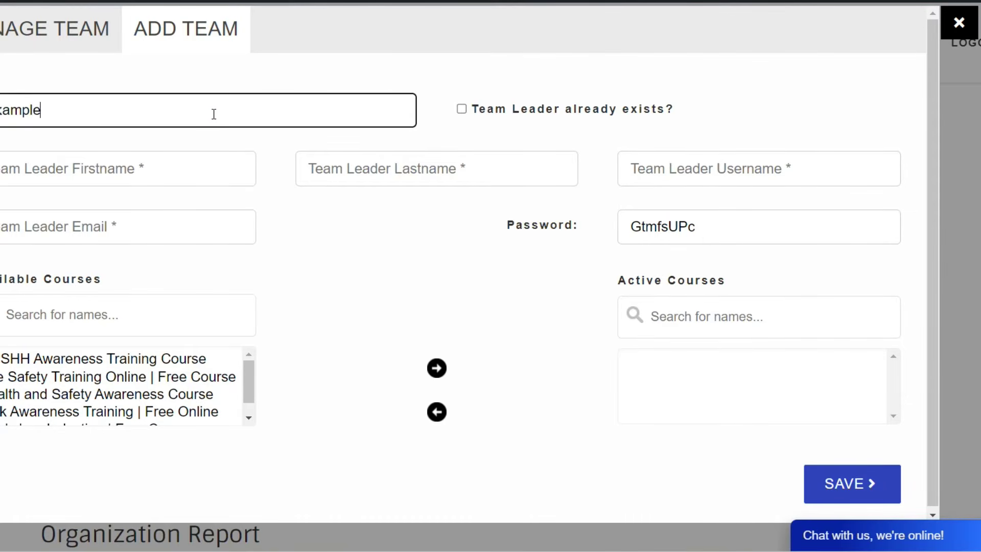
Step: Look through the available courses for the new team, search them for "manual", and clear the search
click(213, 168)
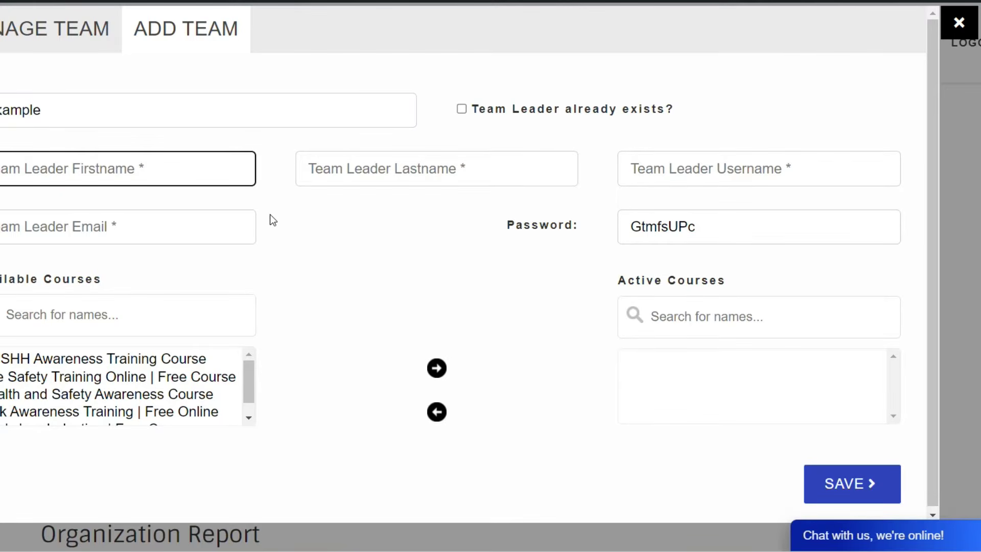
click(246, 381)
mouse_move(247, 381)
mouse_down()
mouse_move(246, 393)
mouse_move(247, 364)
mouse_up()
scroll(149, 366, down, 1)
scroll(149, 366, down, 1)
click(149, 314)
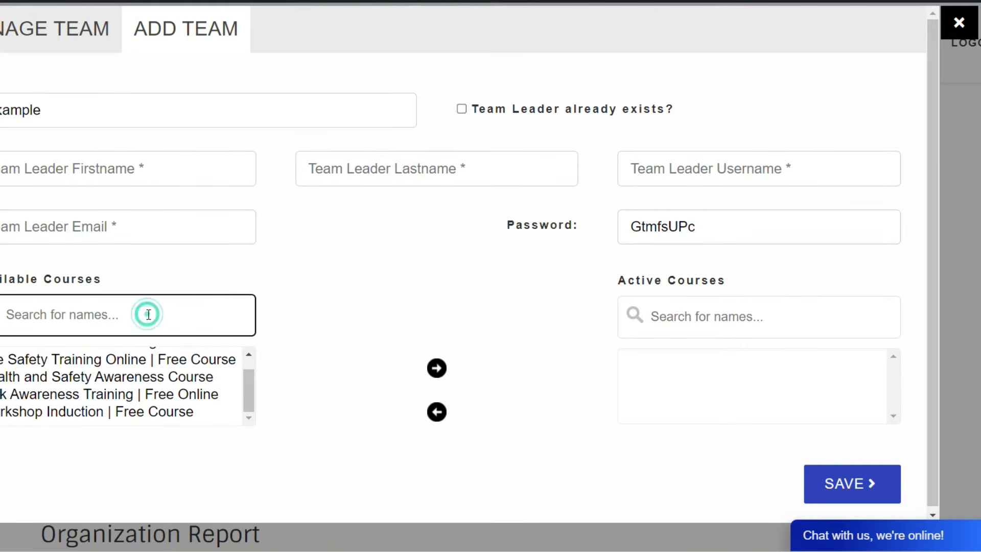
text(manual)
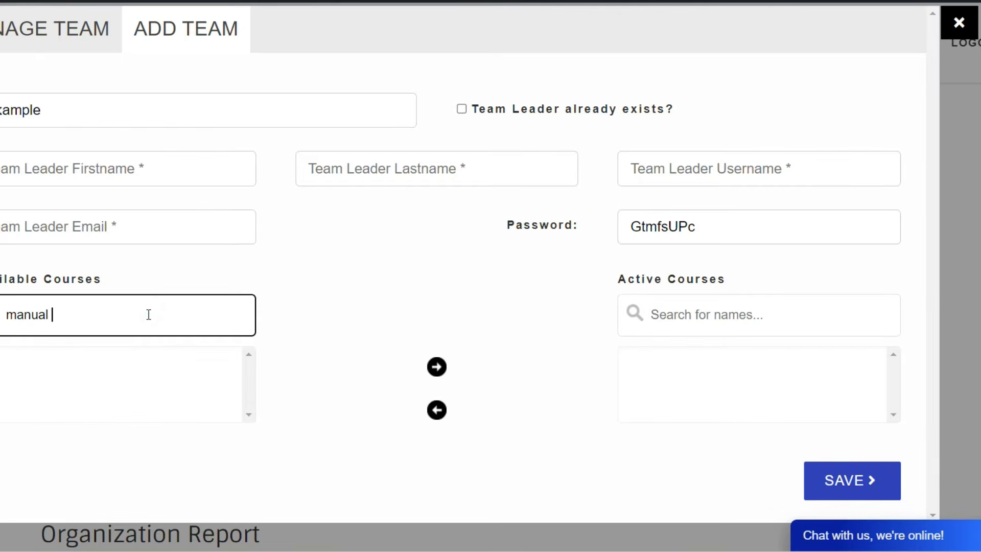
key(BackSpace)
key(BackSpace)
key(BackSpace)
key(BackSpace)
key(BackSpace)
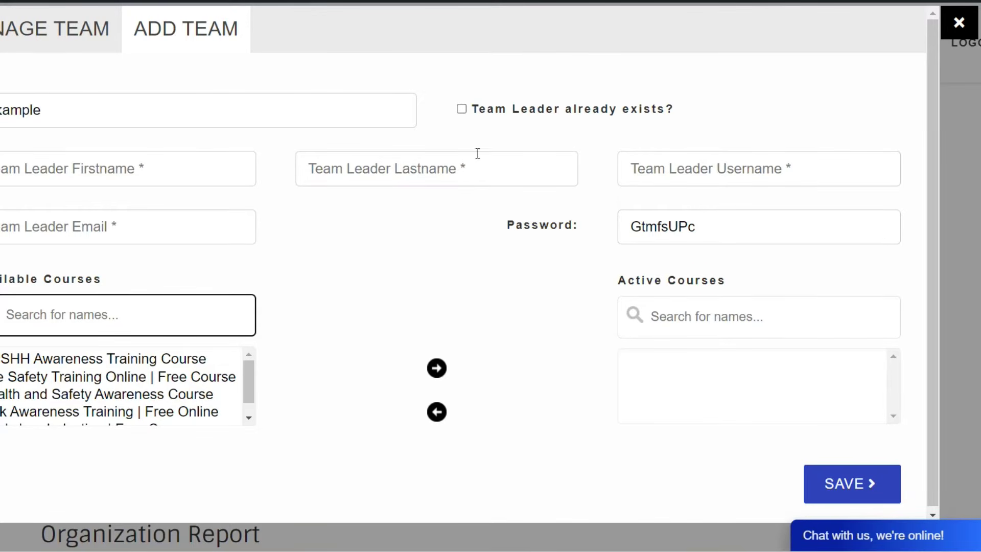
Step: Fill in the team leader's first and last name, and try the option for an already existing team leader
click(215, 164)
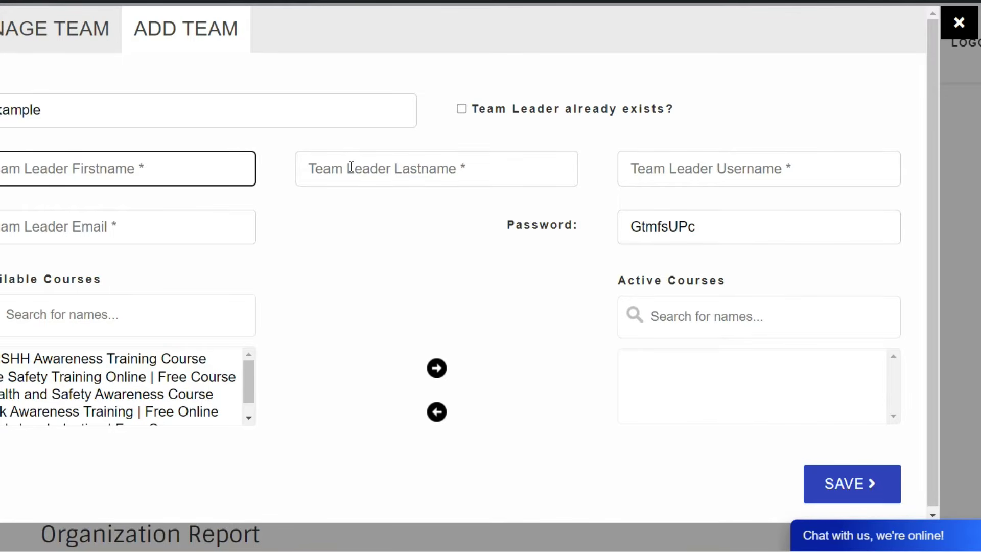
text(Joe)
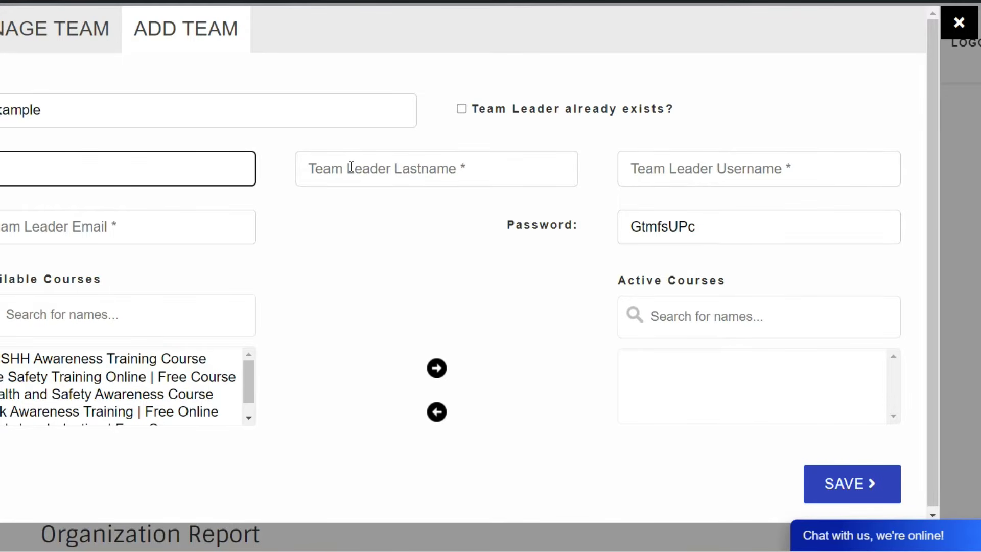
click(350, 167)
text(Bloggs)
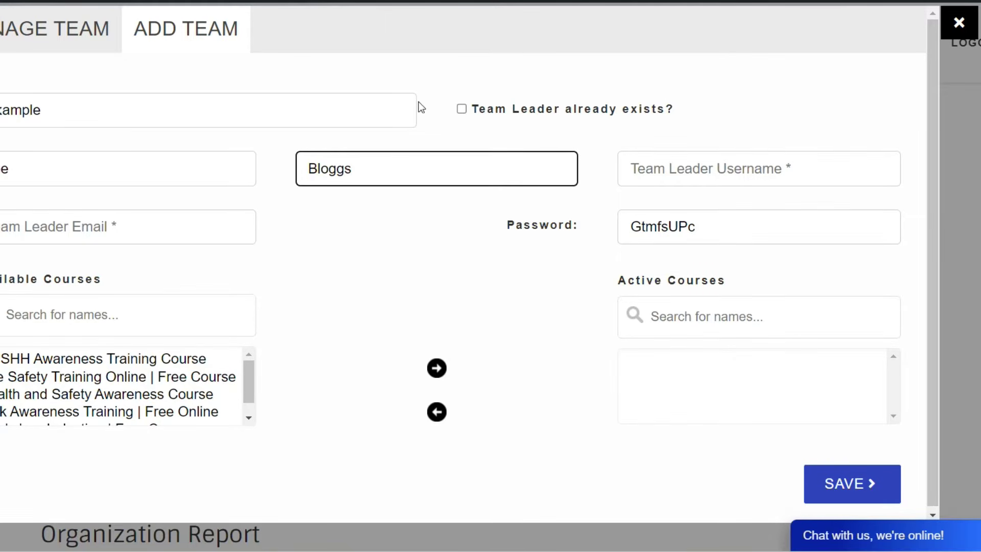
click(462, 110)
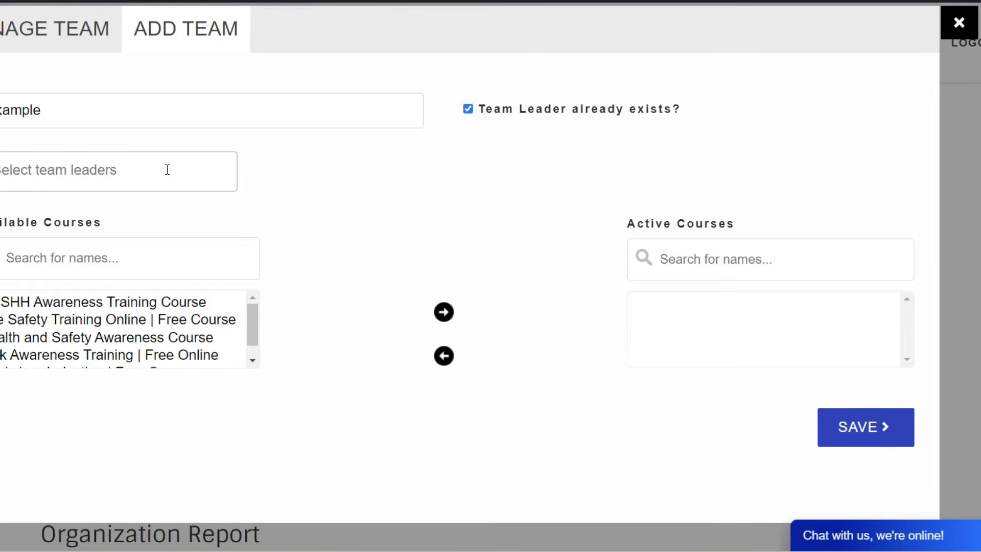
click(467, 110)
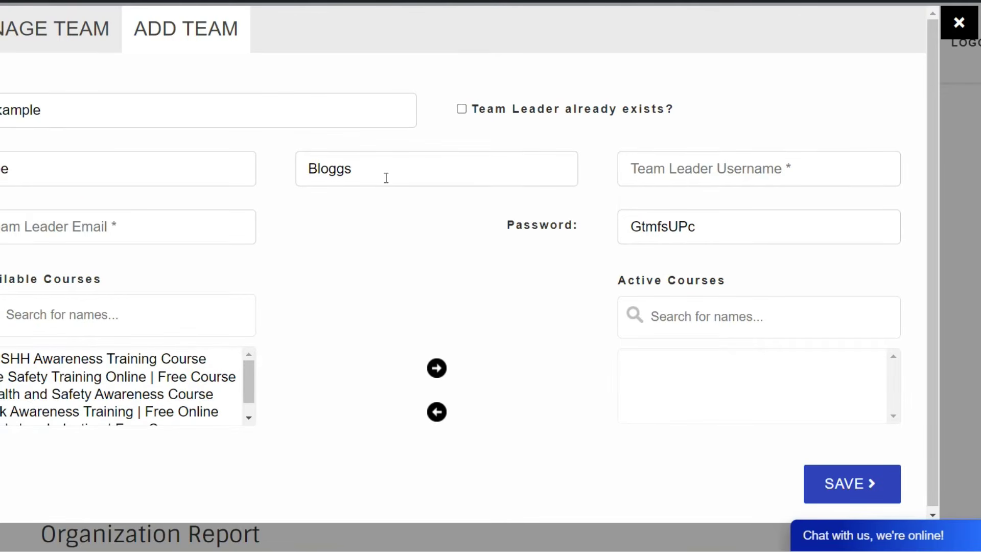
Step: Try activating the COSHH Awareness Training Course and Health and Safety Awareness Course for the new team, and close the form without saving
click(180, 363)
click(436, 368)
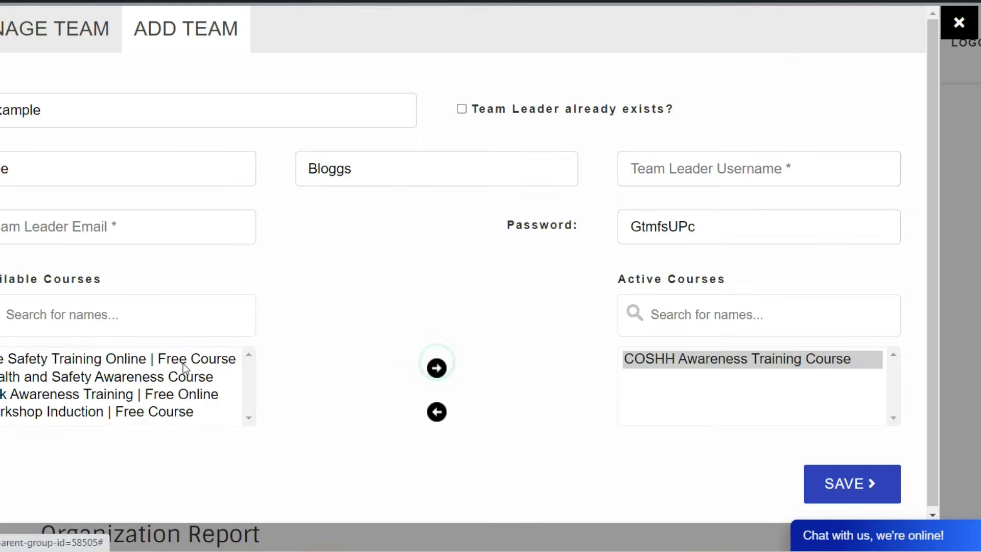
click(146, 376)
click(436, 367)
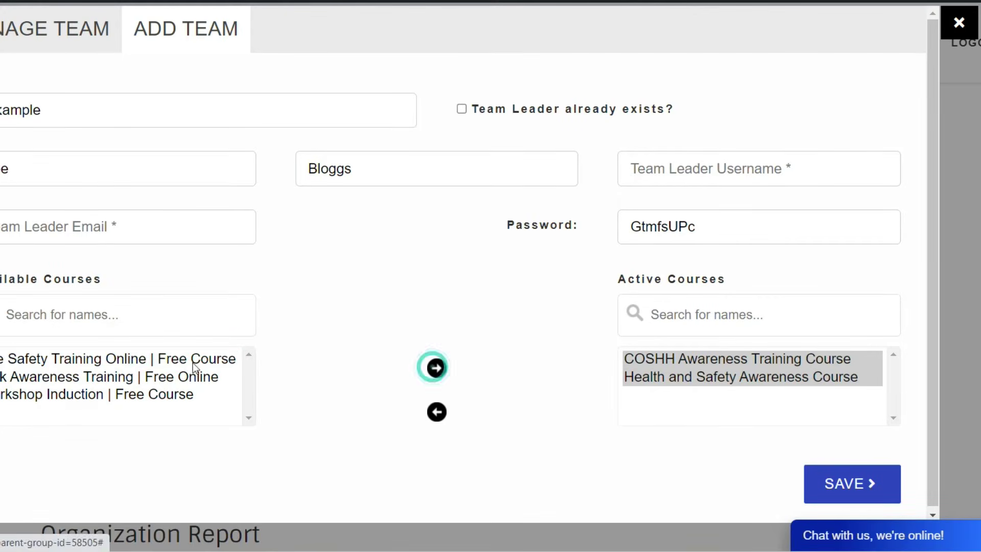
click(437, 412)
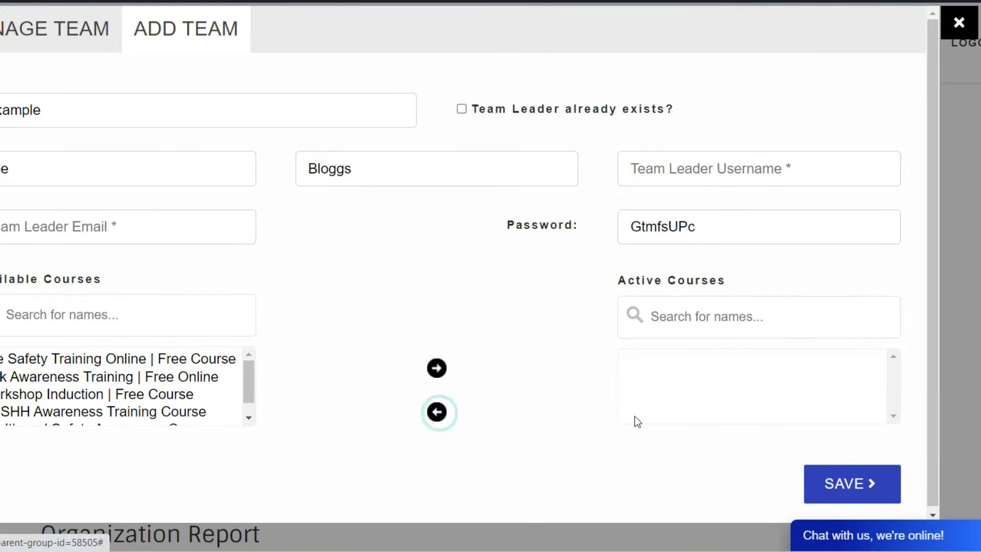
click(964, 18)
Step: Open the organization's email settings and review the team leaders broadcast email form with its merge codes
scroll(466, 276, down, 3)
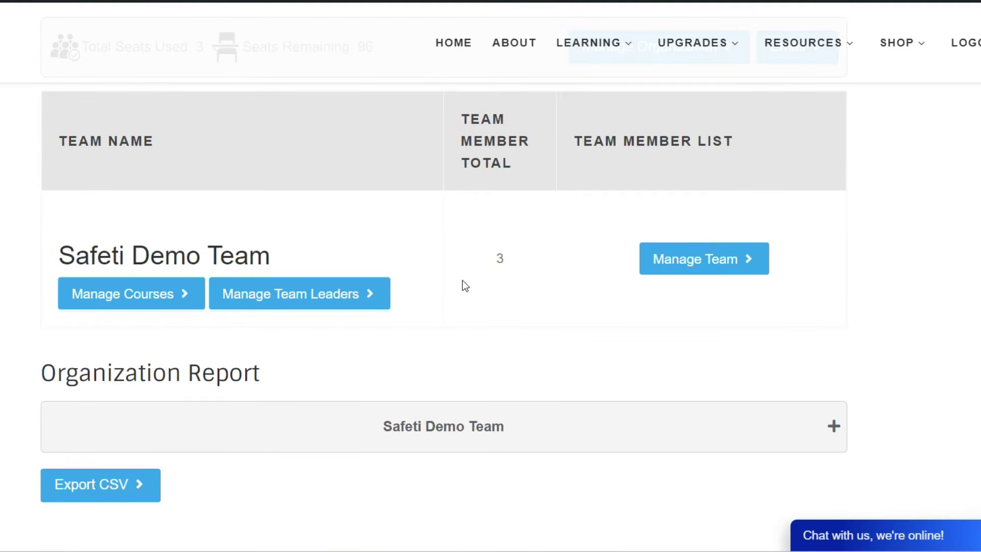
scroll(465, 285, up, 2)
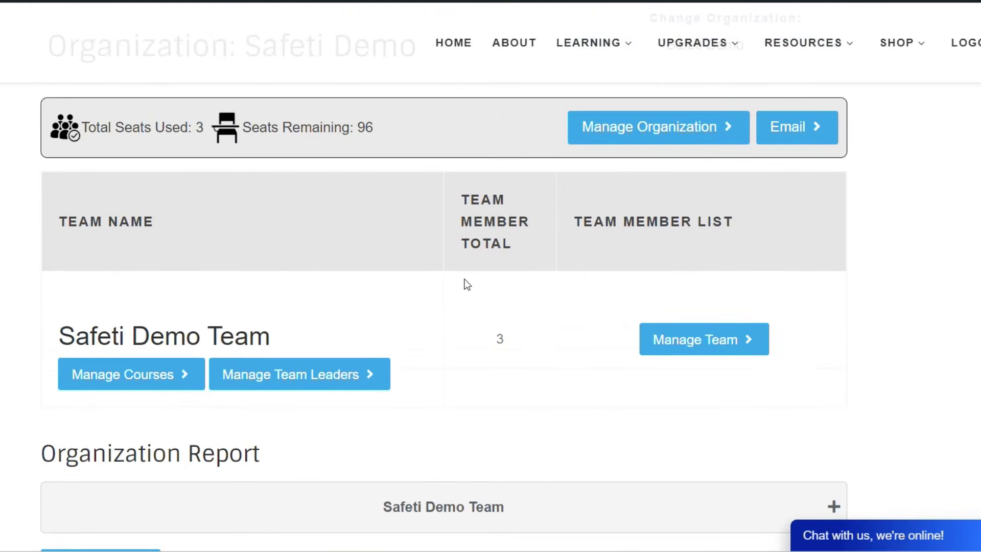
click(814, 128)
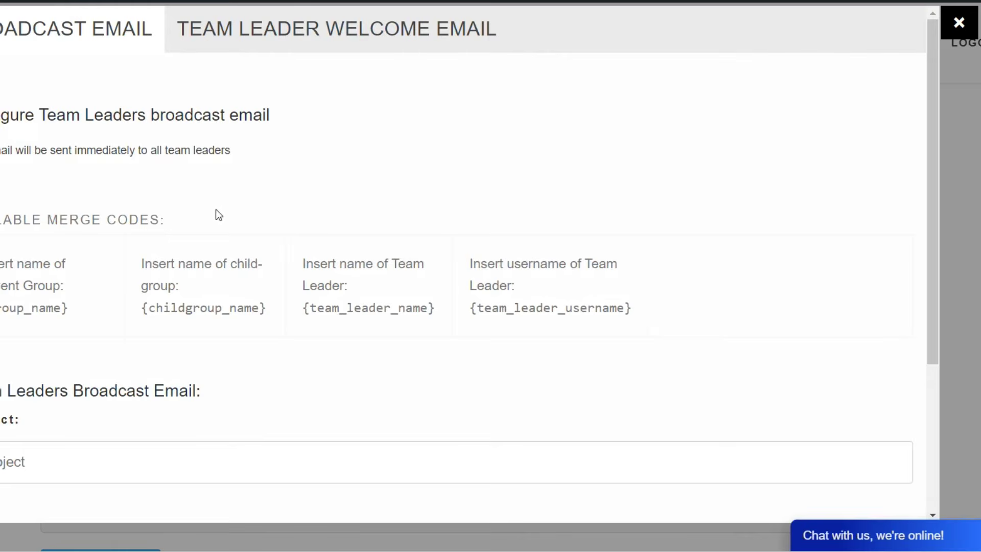
scroll(324, 240, down, 2)
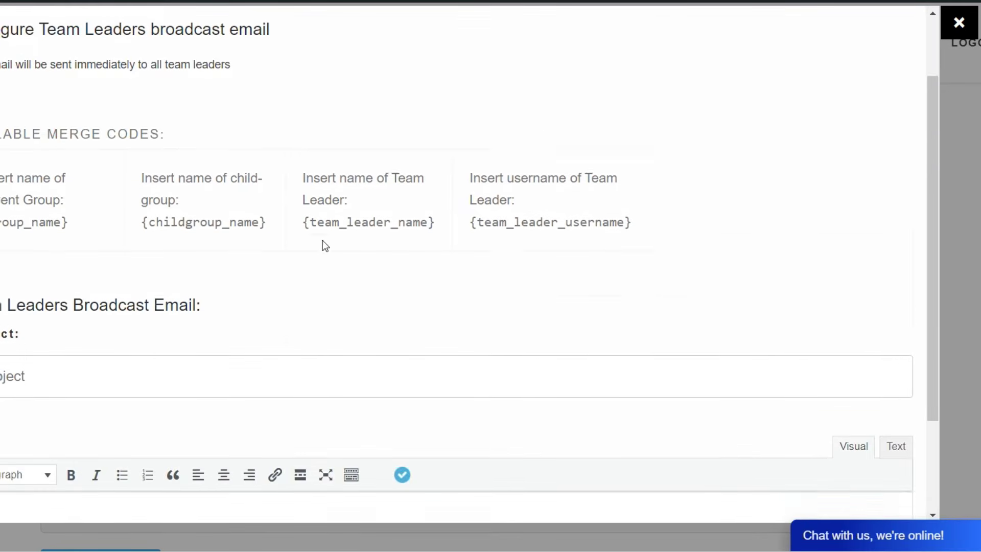
scroll(323, 240, down, 3)
scroll(324, 241, up, 5)
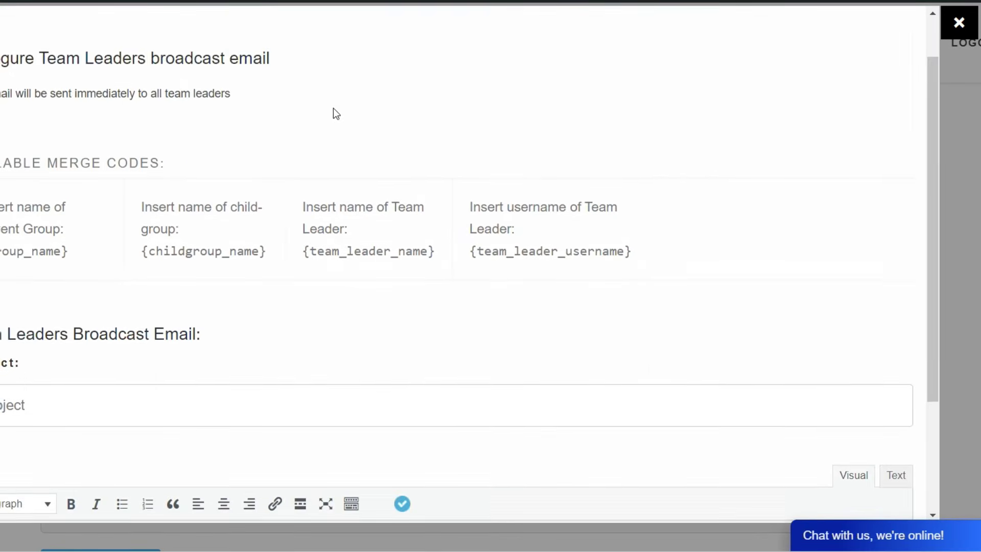
Step: Review the team leader welcome email template, including its merge codes and invitation editor, and close the email settings
click(316, 30)
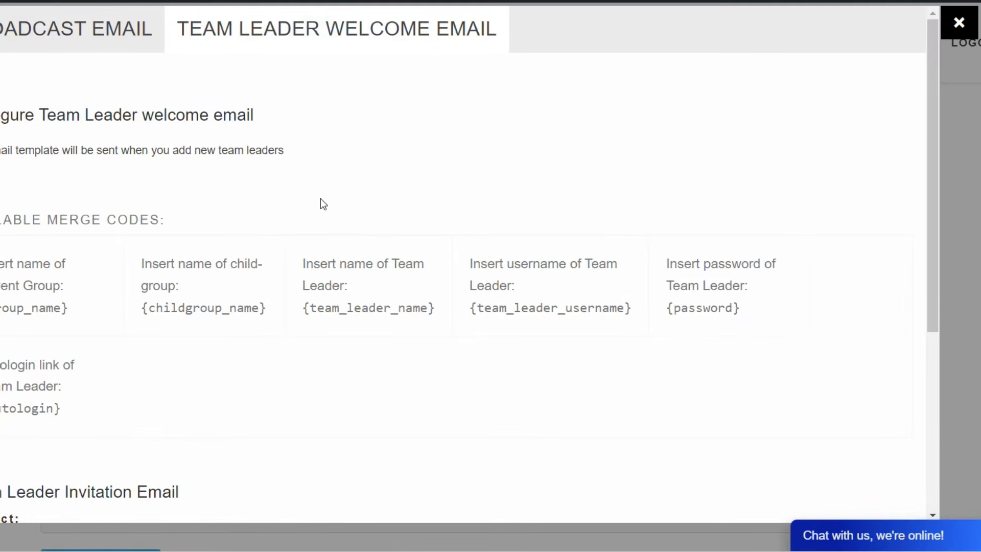
scroll(351, 235, down, 2)
scroll(351, 240, down, 5)
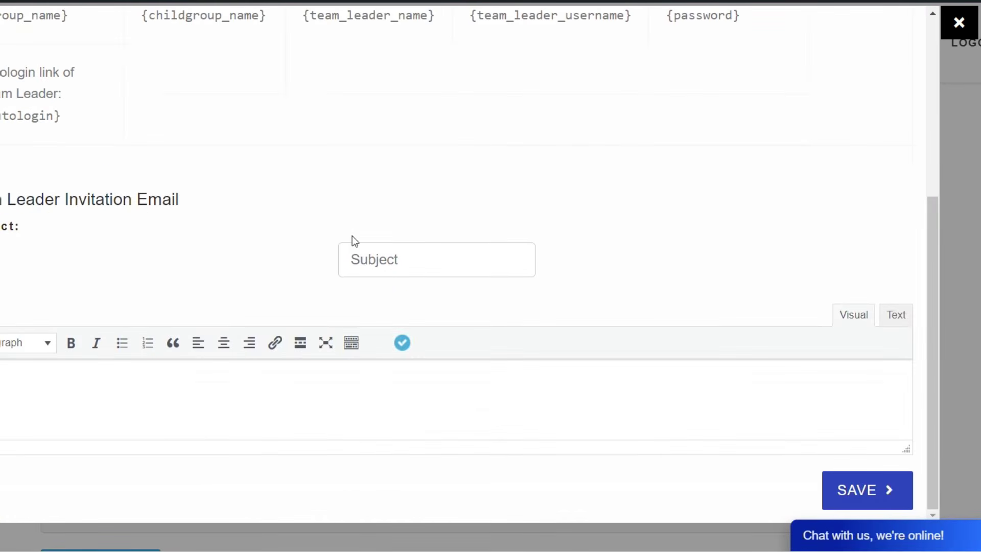
scroll(351, 240, up, 7)
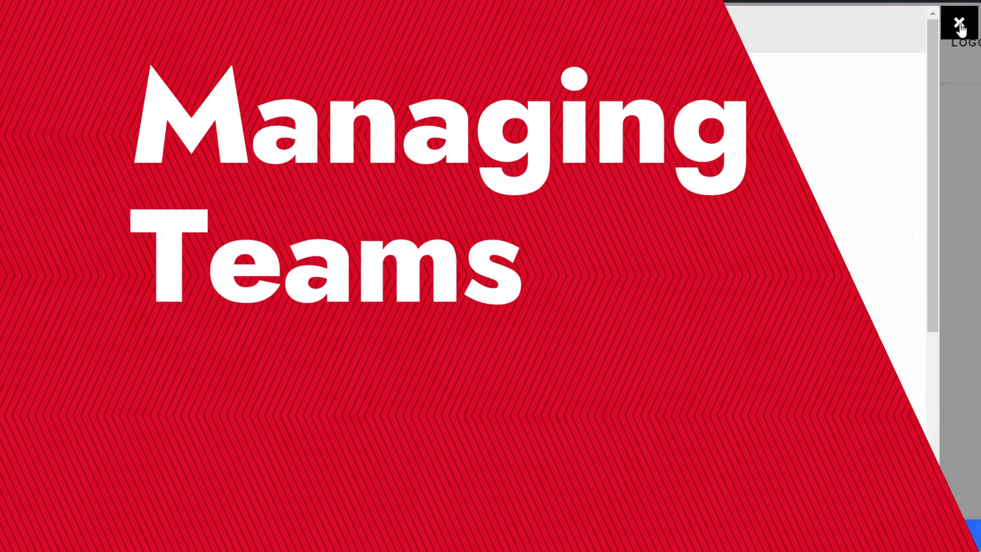
click(960, 24)
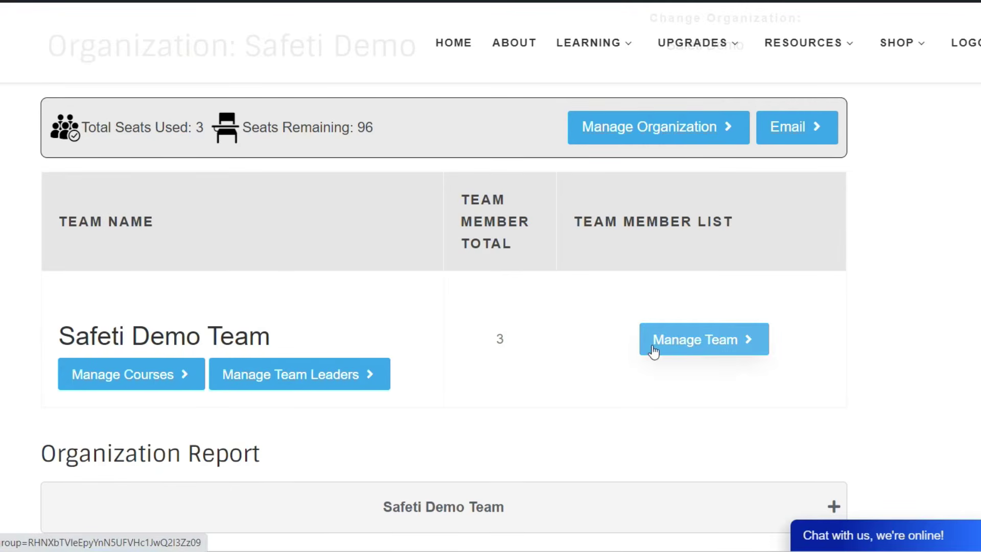
Step: Open the course settings of Safeti Demo Team and remove Fire Safety Training Online from its active courses
click(197, 386)
click(152, 375)
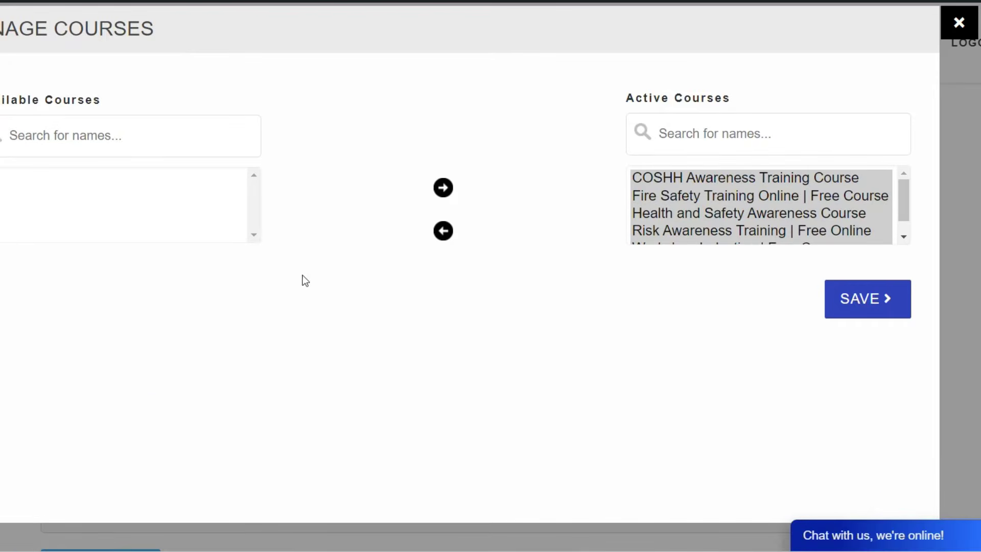
click(172, 141)
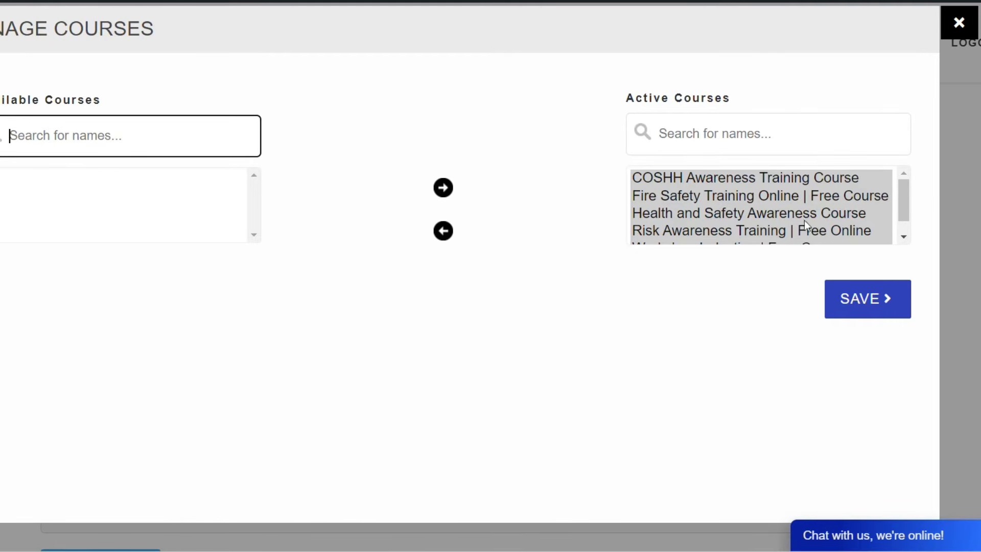
click(907, 204)
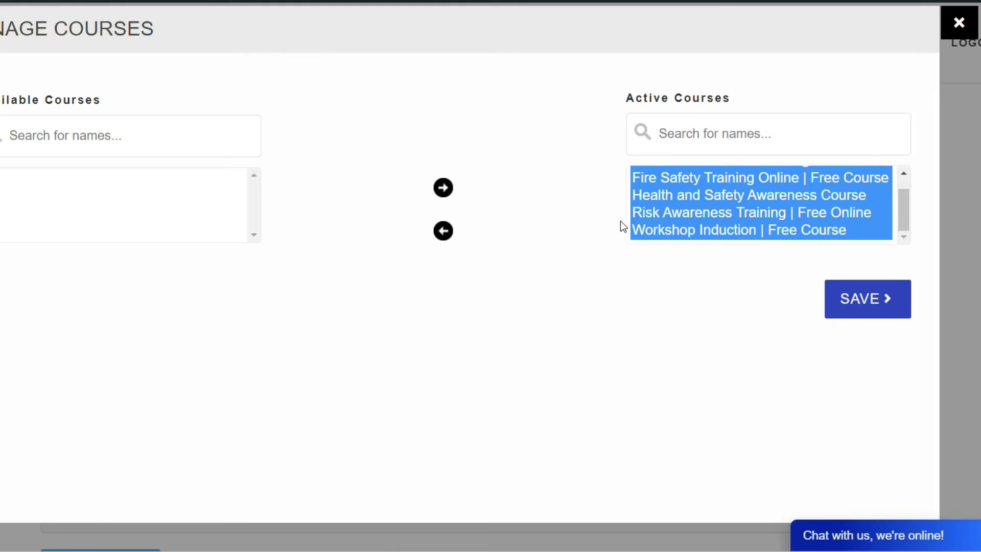
click(577, 213)
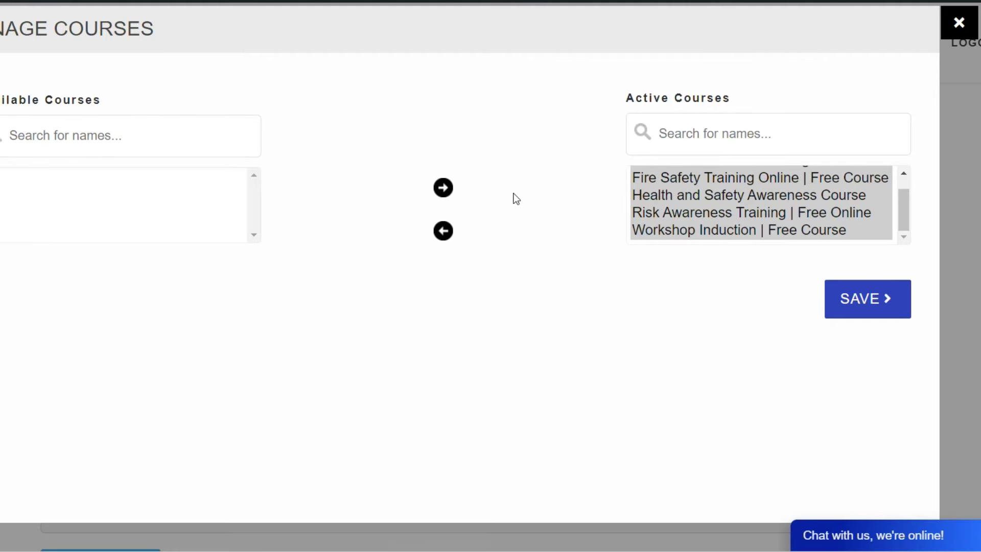
click(698, 178)
click(443, 231)
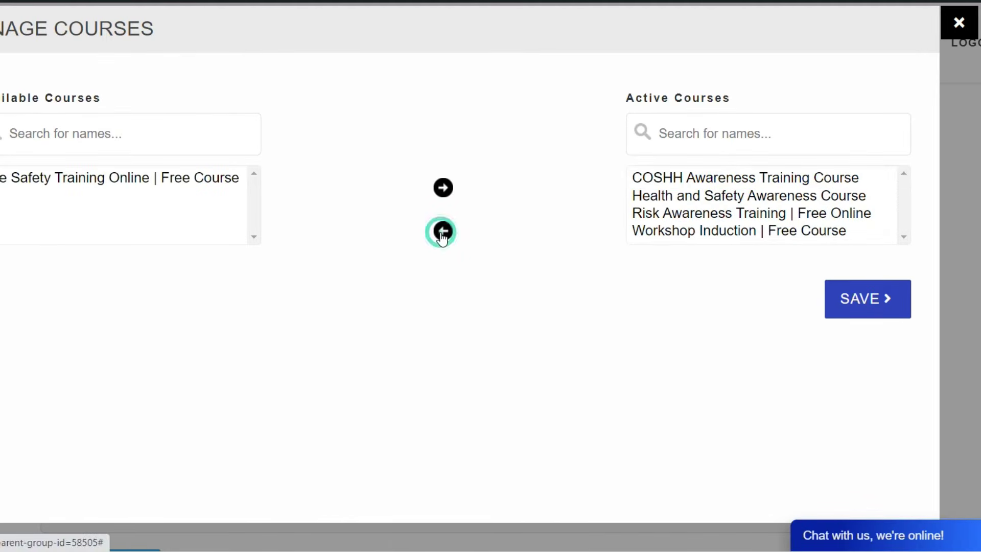
Step: Move Health and Safety Awareness Course out of the active courses, reactivate it and Fire Safety Training Online, and save the course settings
click(664, 196)
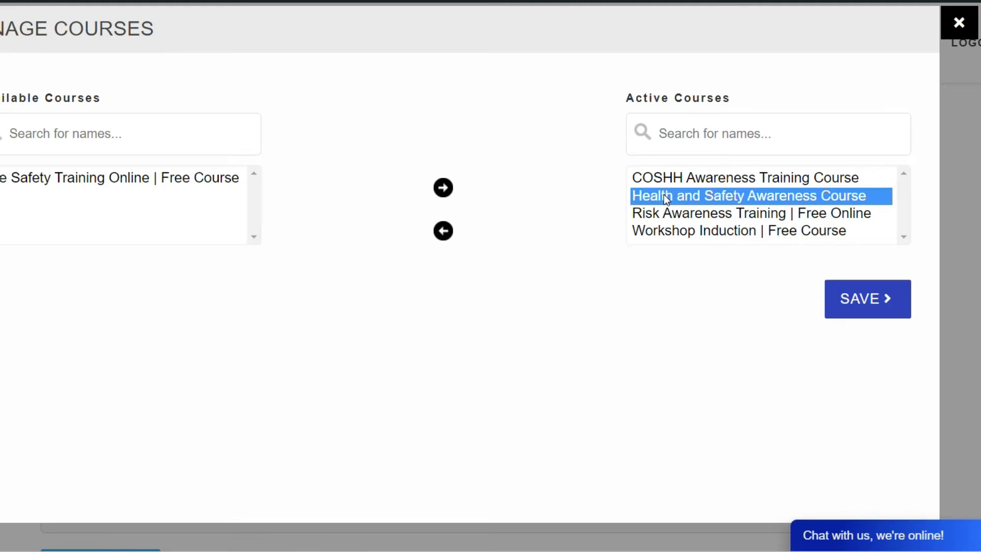
click(444, 231)
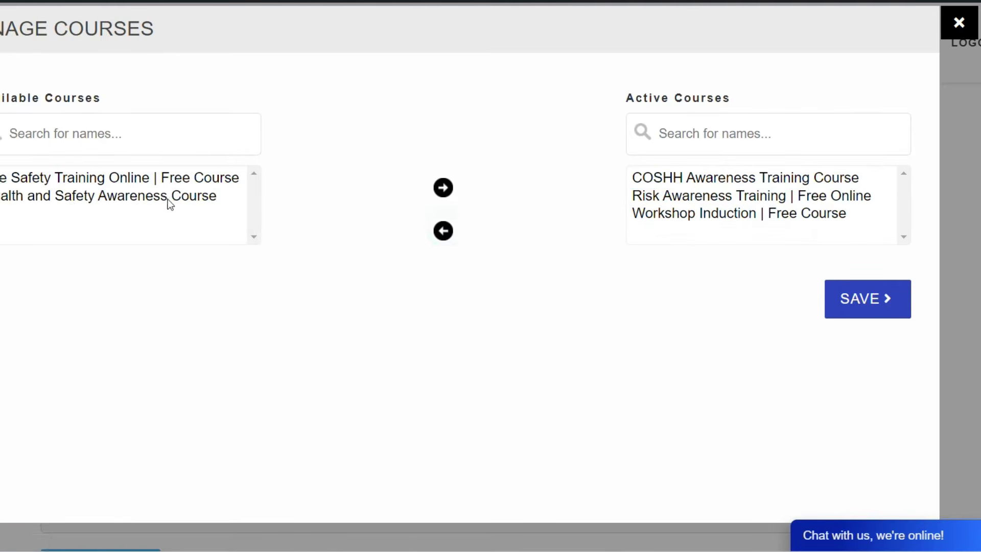
click(167, 199)
click(443, 187)
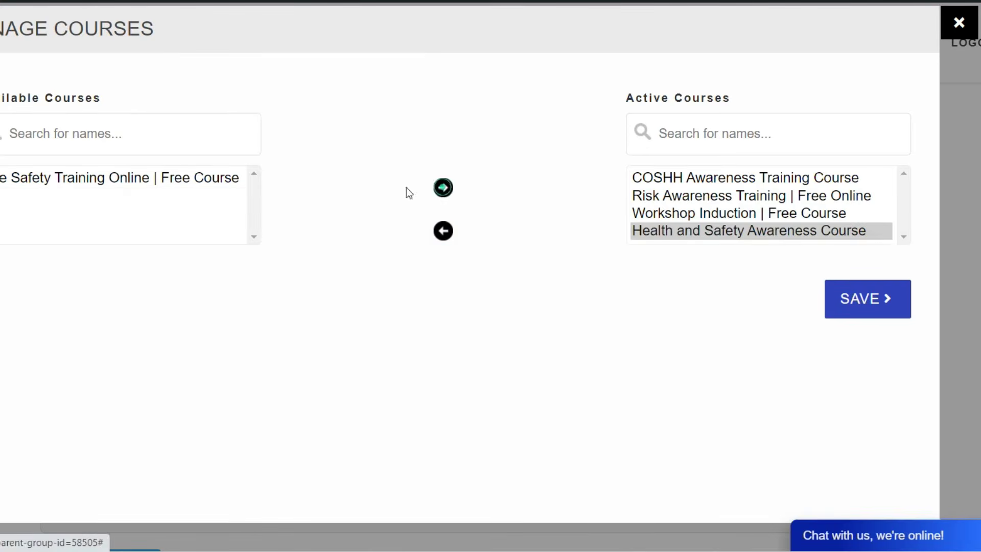
click(135, 184)
click(443, 187)
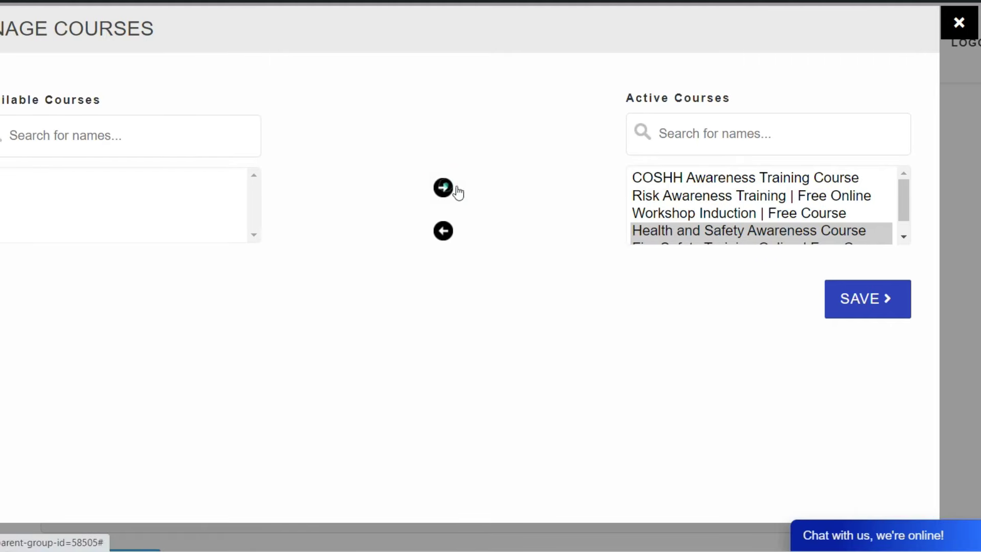
click(858, 301)
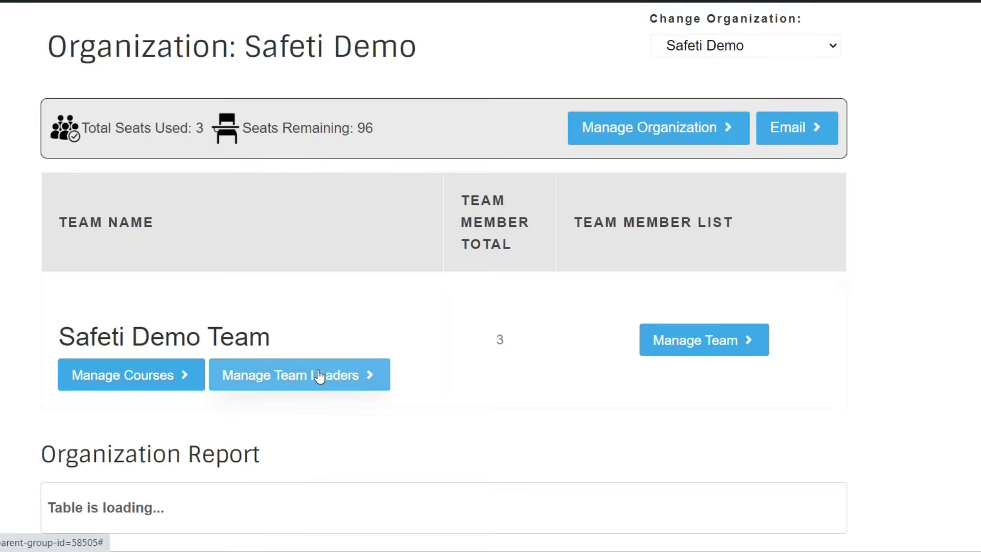
Step: Review Safeti Demo Team's team leader list and the forms for adding leaders and enrolling them as members, and close the dialog
click(320, 373)
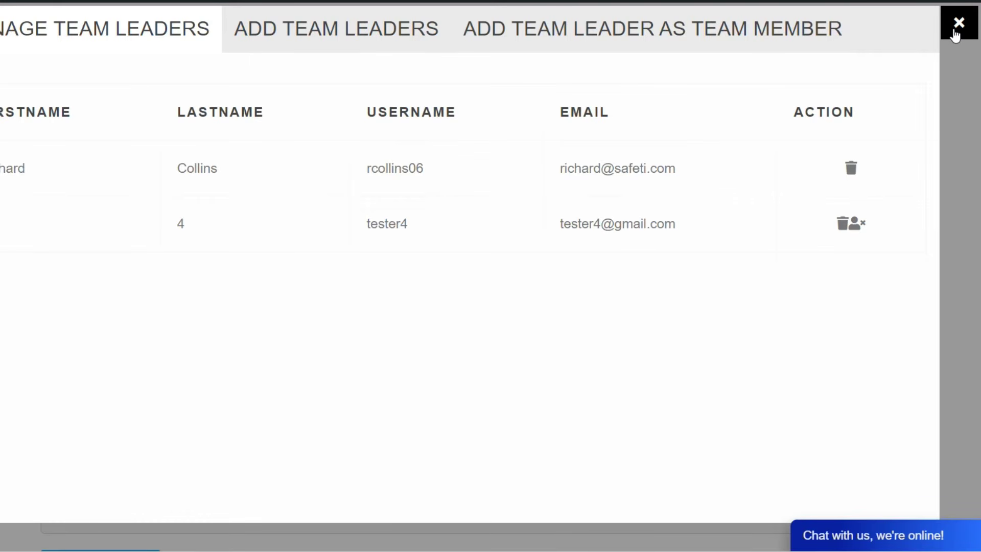
click(404, 37)
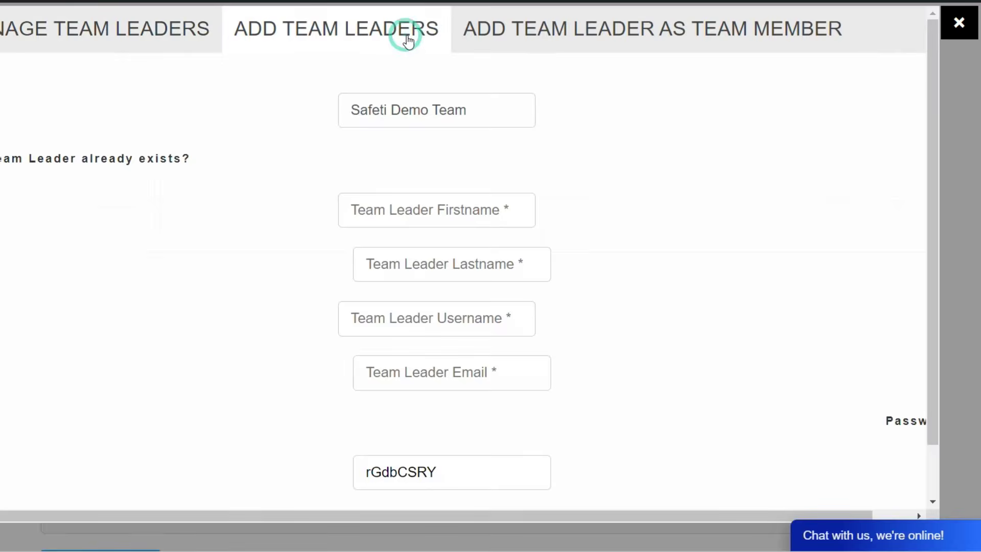
click(555, 35)
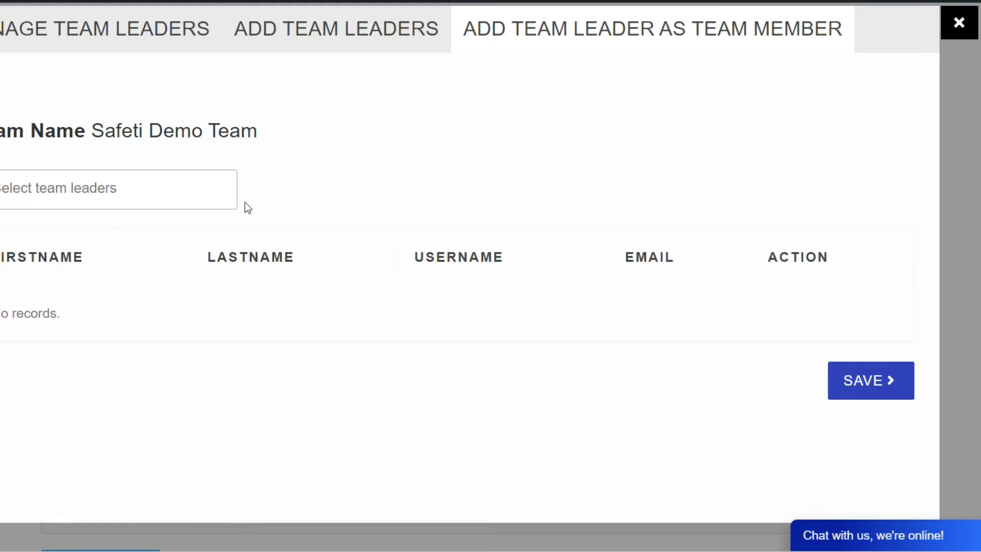
click(344, 32)
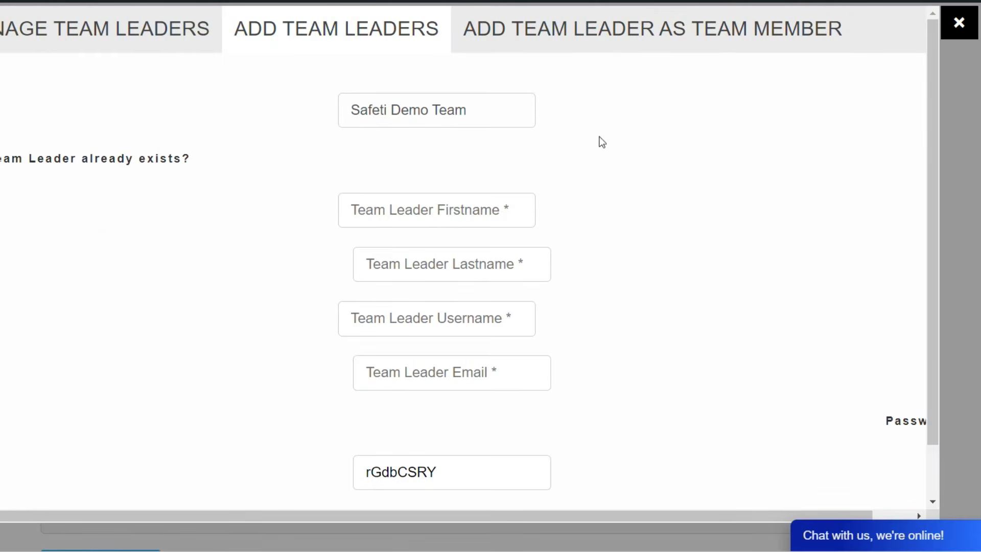
click(959, 23)
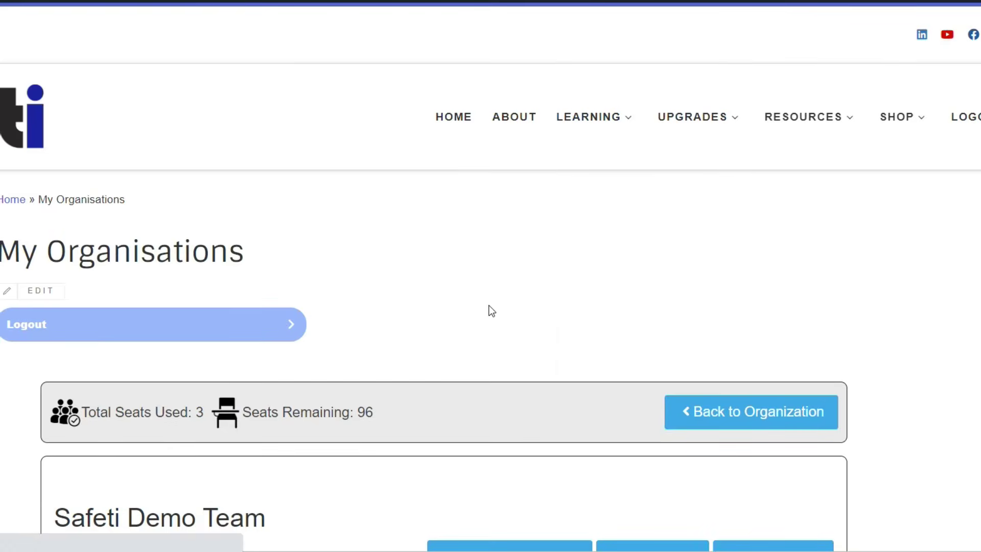
Step: Review the member management page of Safeti Demo Team, including the CSV import form for multiple new members, and close the form
scroll(489, 305, down, 5)
scroll(489, 305, down, 1)
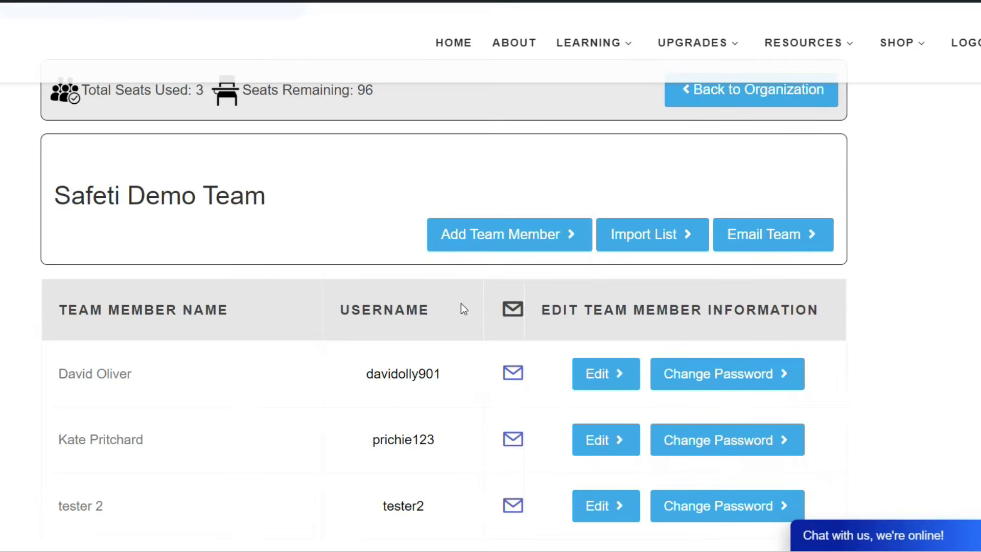
scroll(461, 303, up, 2)
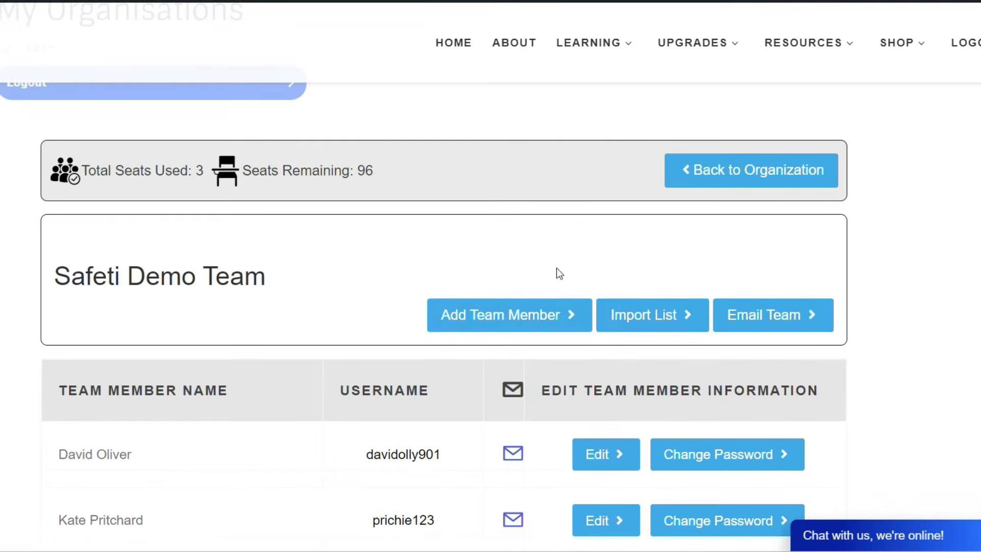
scroll(855, 256, down, 2)
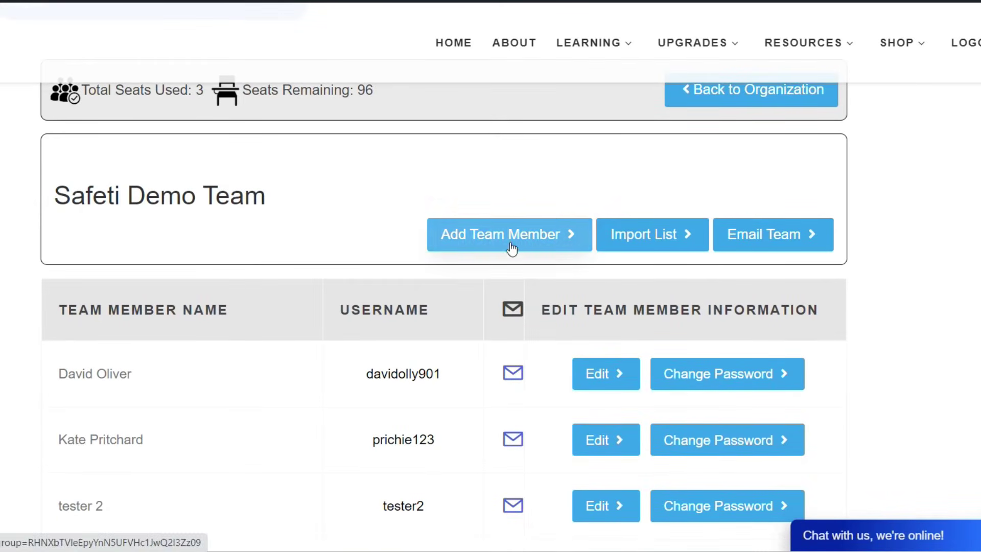
click(632, 240)
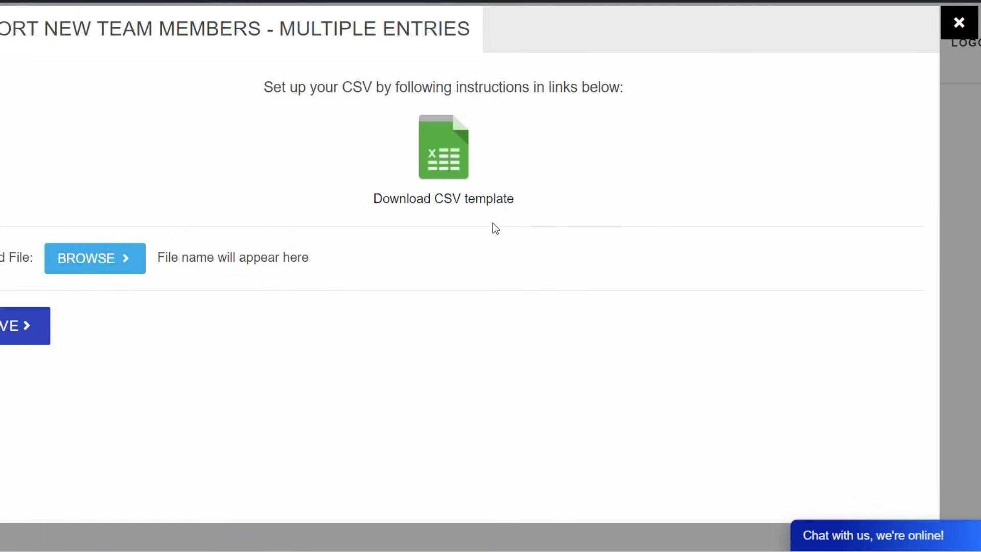
click(959, 29)
Step: Filter the team report by the first listed member and COSHH Awareness Training Course, and examine the lesson progress
scroll(792, 228, down, 7)
scroll(716, 260, down, 3)
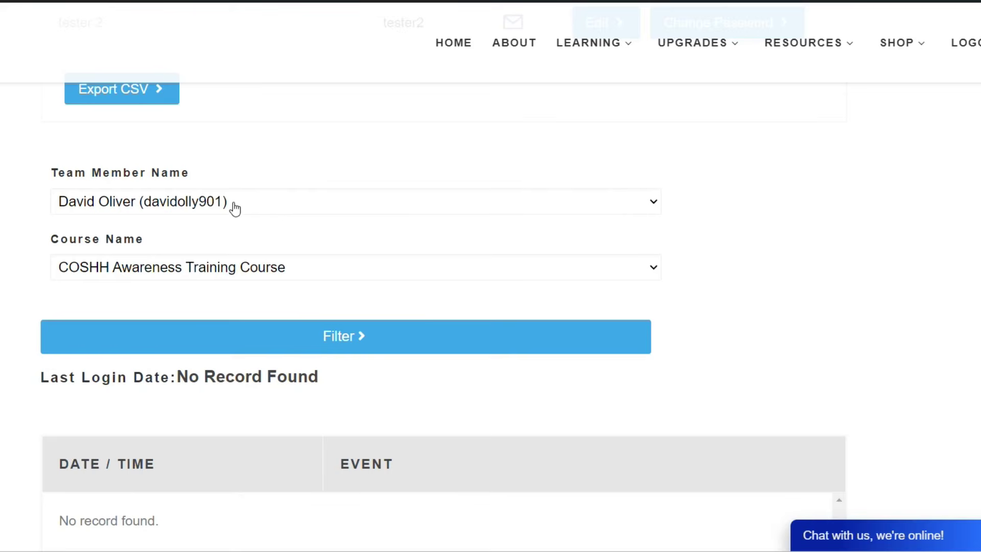
click(285, 267)
click(270, 288)
click(274, 202)
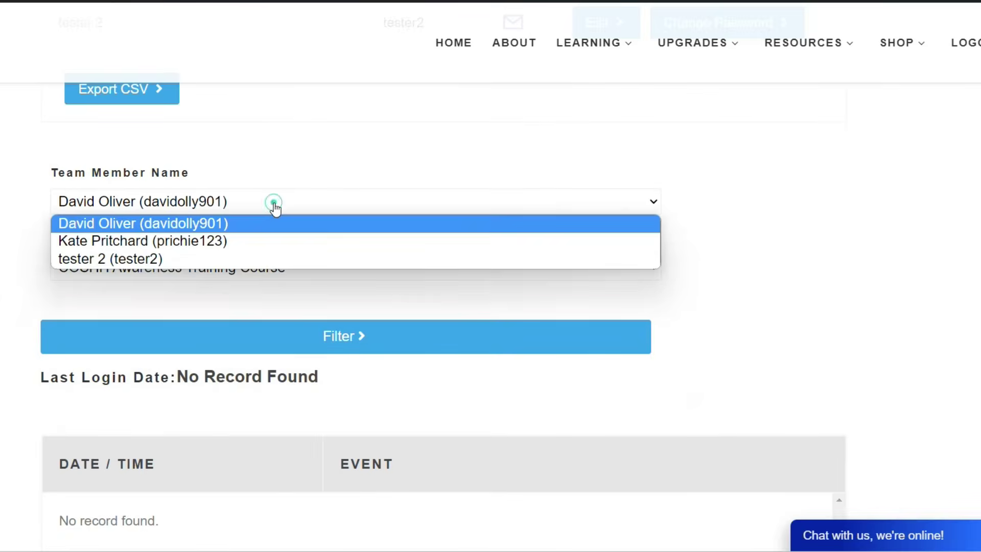
click(274, 204)
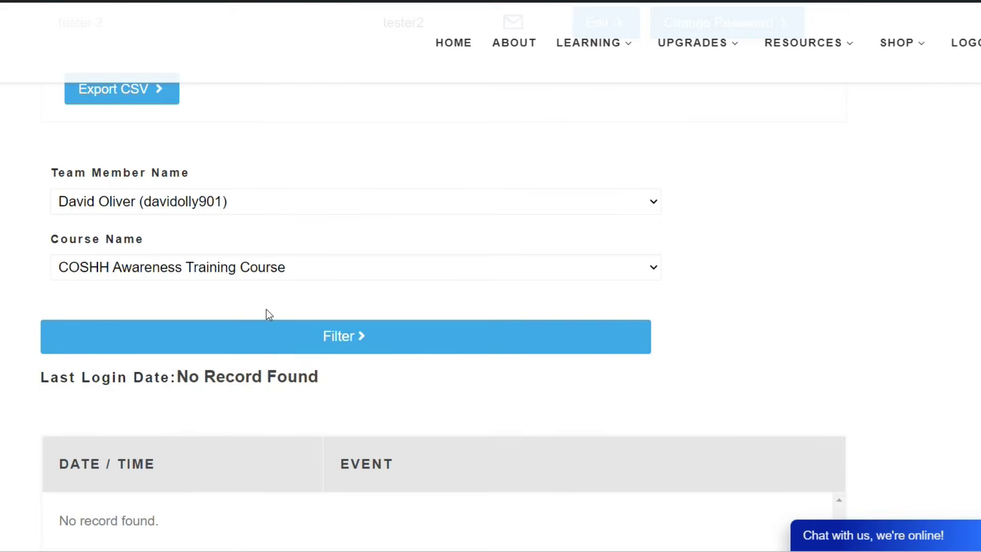
scroll(268, 312, down, 2)
click(331, 258)
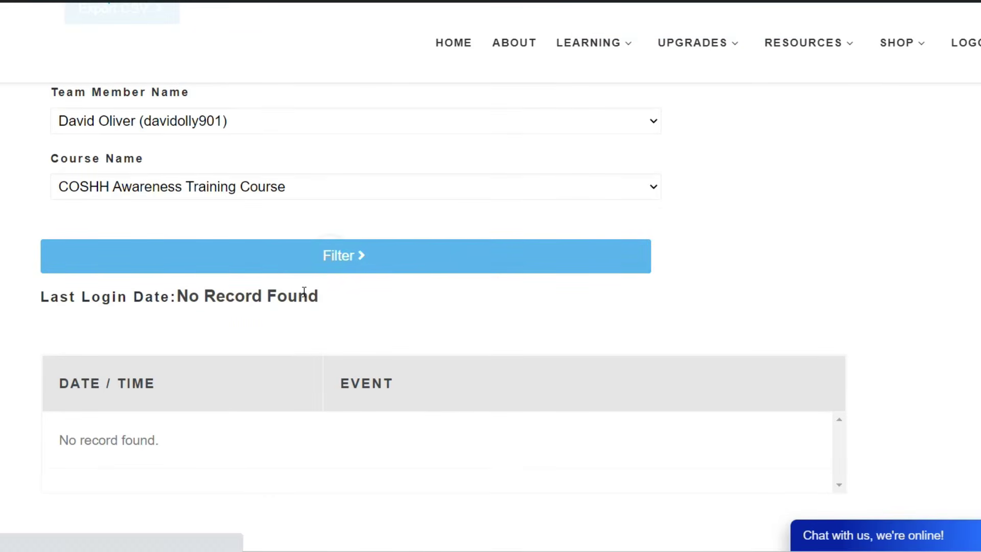
scroll(350, 312, down, 10)
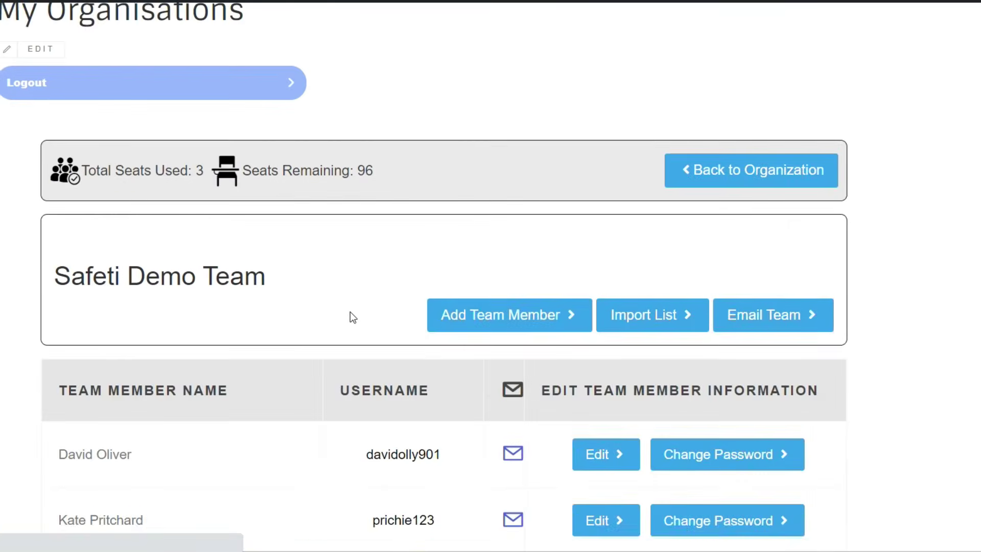
scroll(350, 314, down, 15)
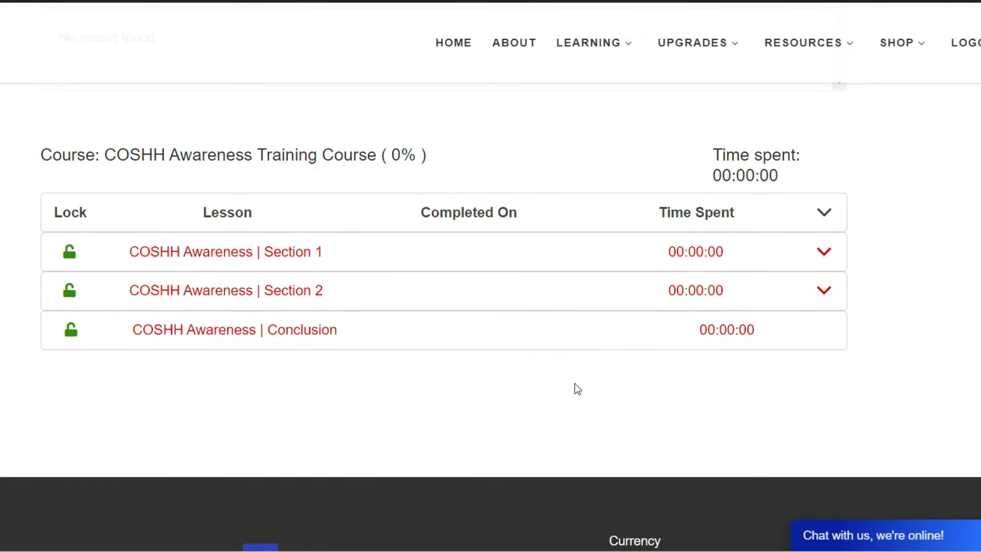
Step: Open the email settings of Safeti Demo Team and review the team broadcast email form with its merge codes
scroll(948, 326, up, 15)
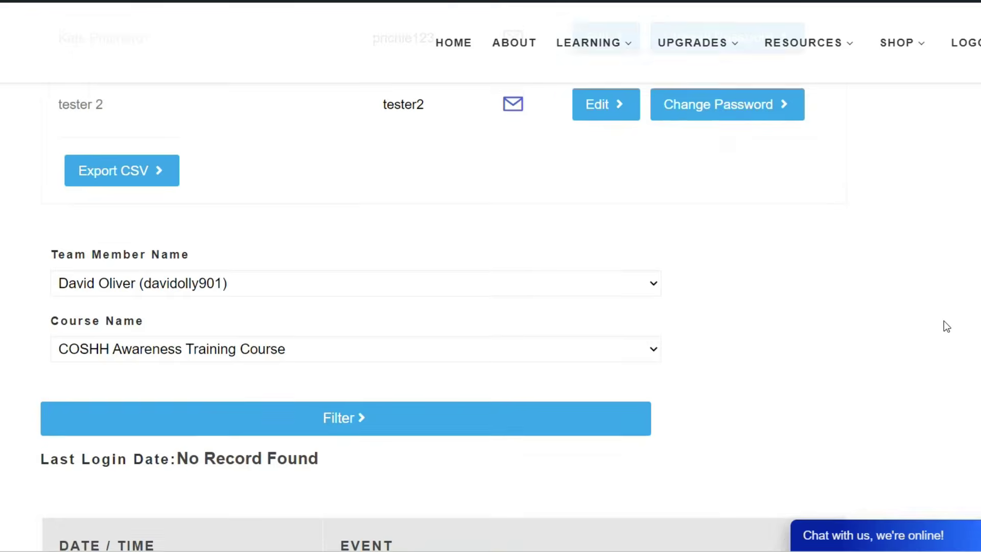
scroll(906, 326, up, 2)
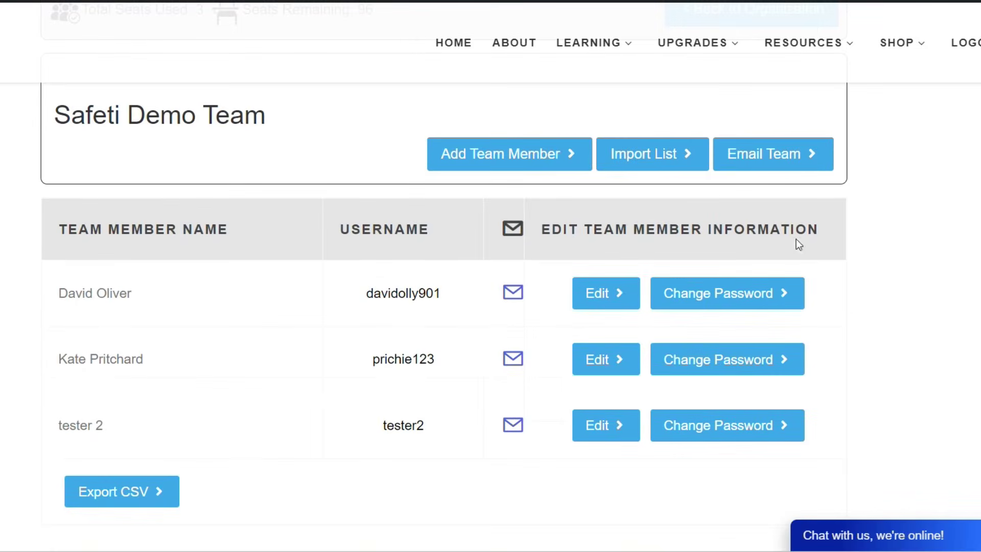
click(762, 155)
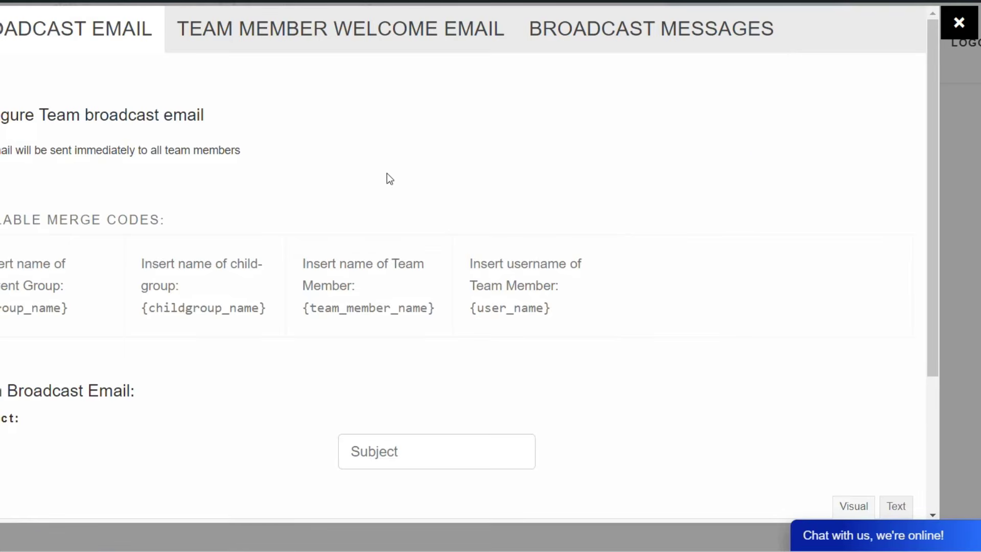
scroll(412, 225, down, 3)
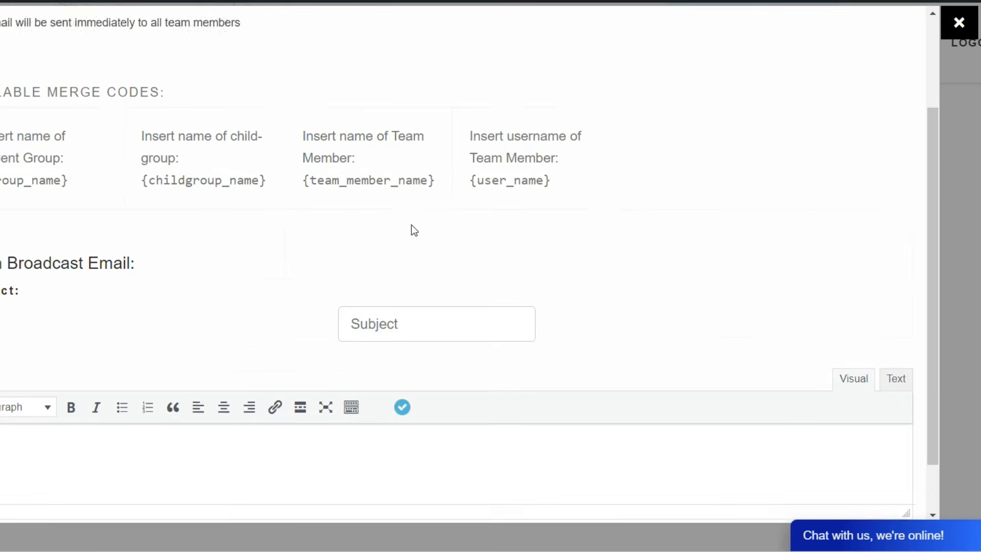
scroll(377, 100, up, 3)
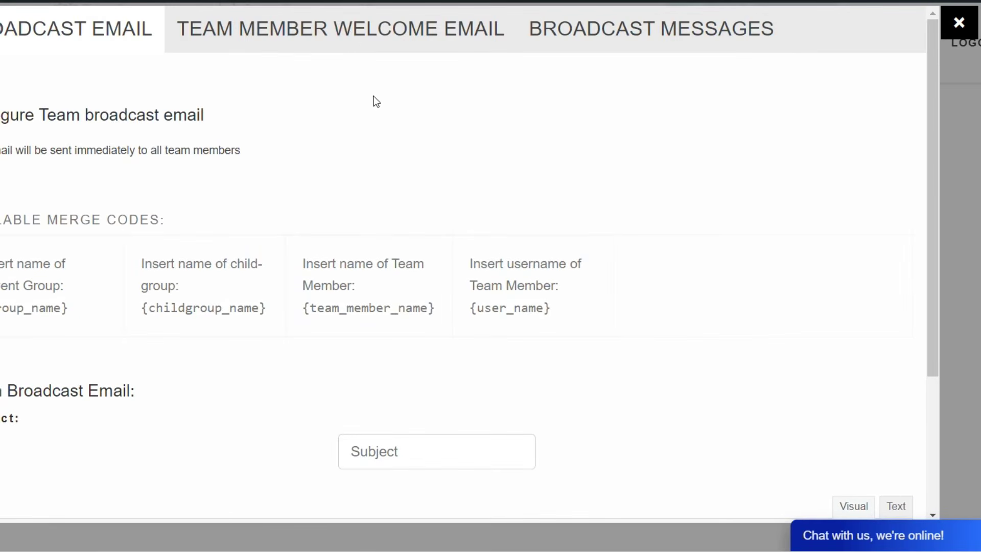
Step: Look over the team member welcome email template and open the team broadcast messages form
click(352, 38)
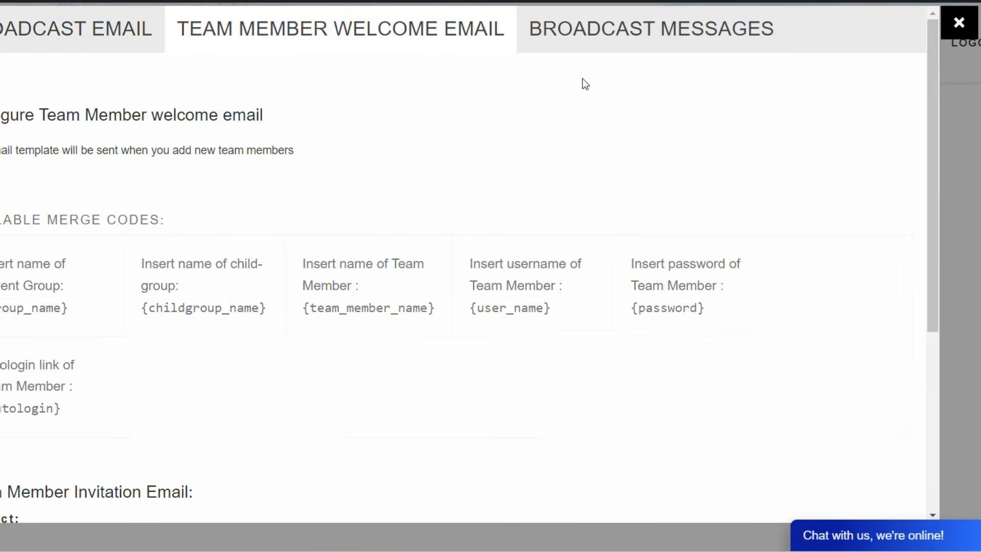
drag(603, 32, 597, 107)
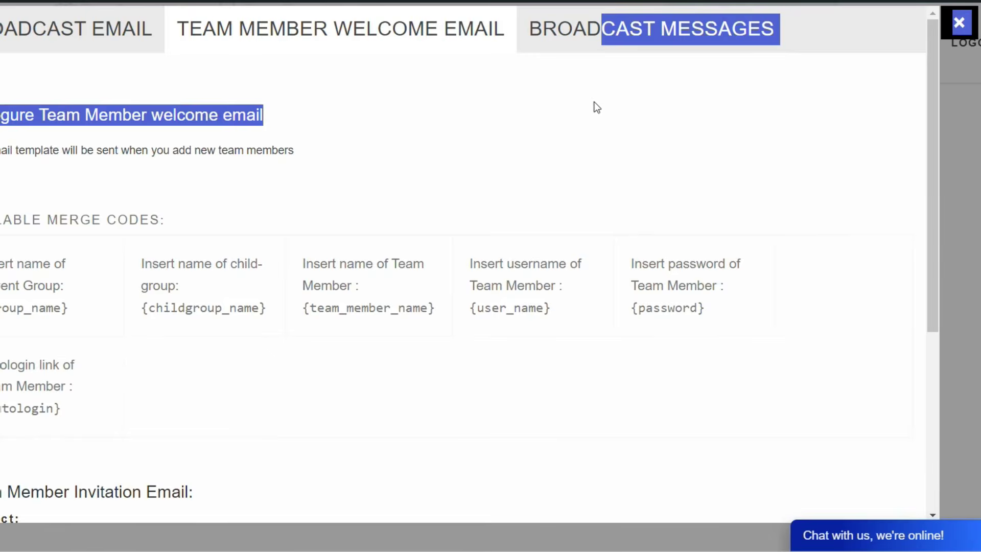
scroll(606, 143, down, 5)
scroll(618, 102, up, 5)
click(590, 44)
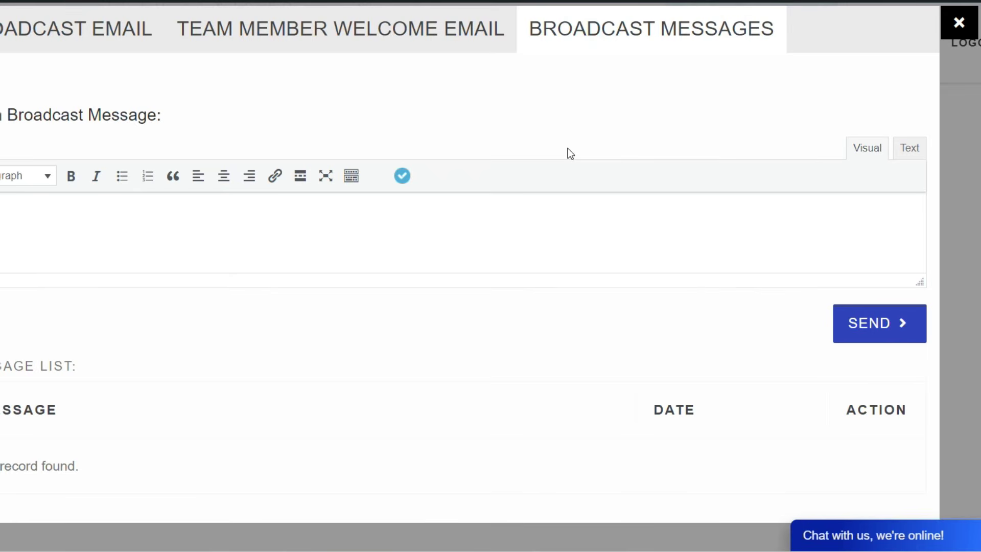
Step: Return to the team member welcome email template, examine its invitation editor and merge codes, and close the email settings
click(404, 36)
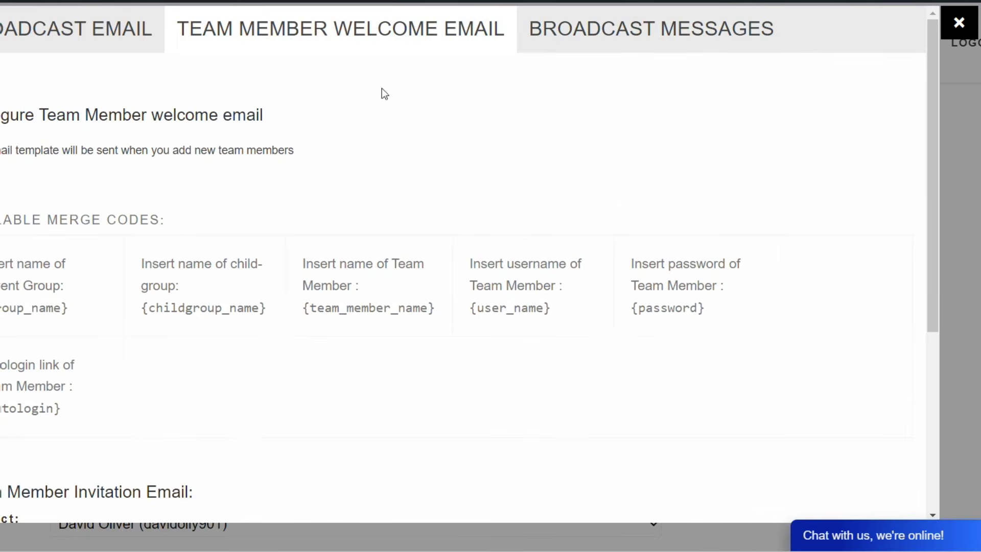
scroll(383, 194, down, 5)
scroll(251, 170, down, 1)
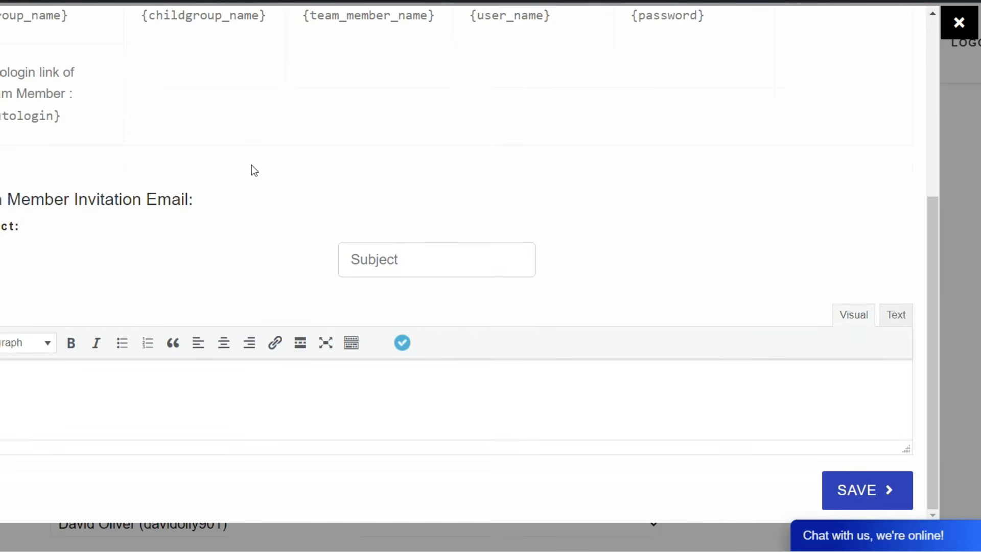
scroll(872, 127, up, 5)
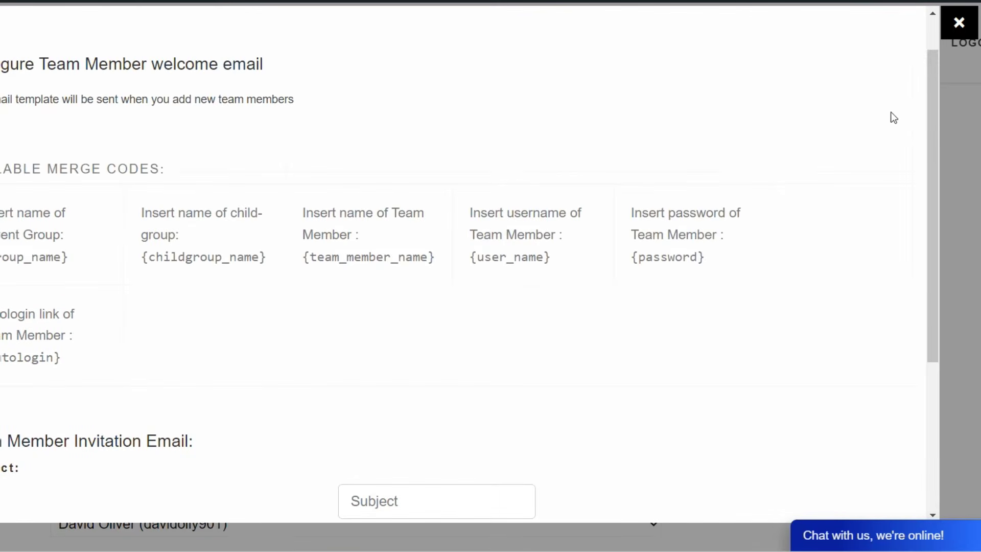
click(959, 29)
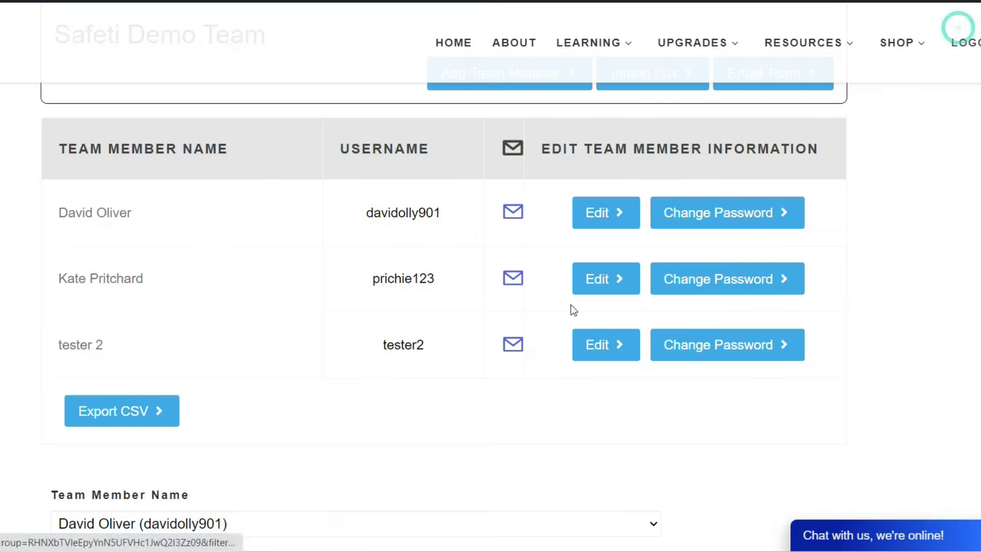
Step: Return to the Safeti Demo organization overview, expand Safeti Demo Team in the organization report and examine each course's completion
scroll(459, 341, up, 5)
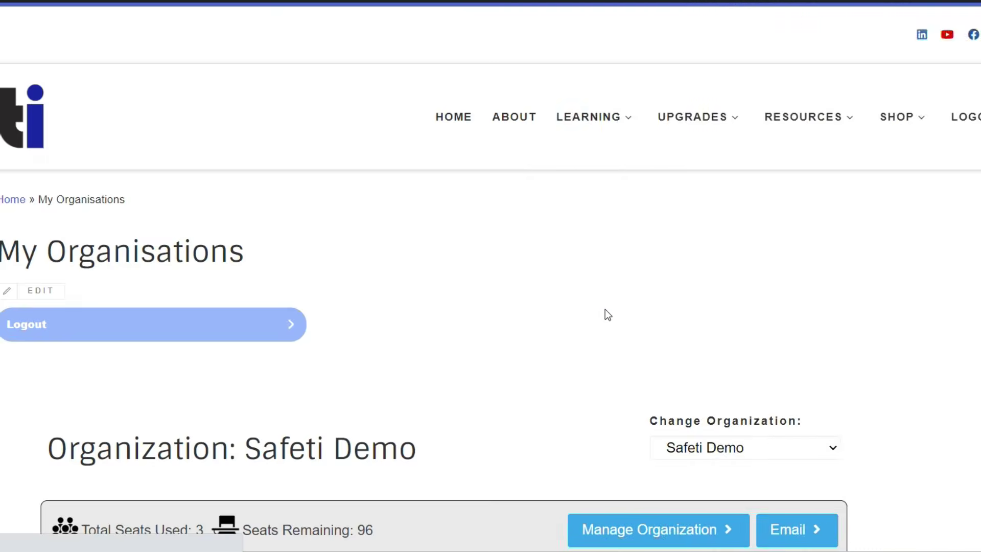
scroll(608, 314, down, 5)
scroll(606, 313, down, 2)
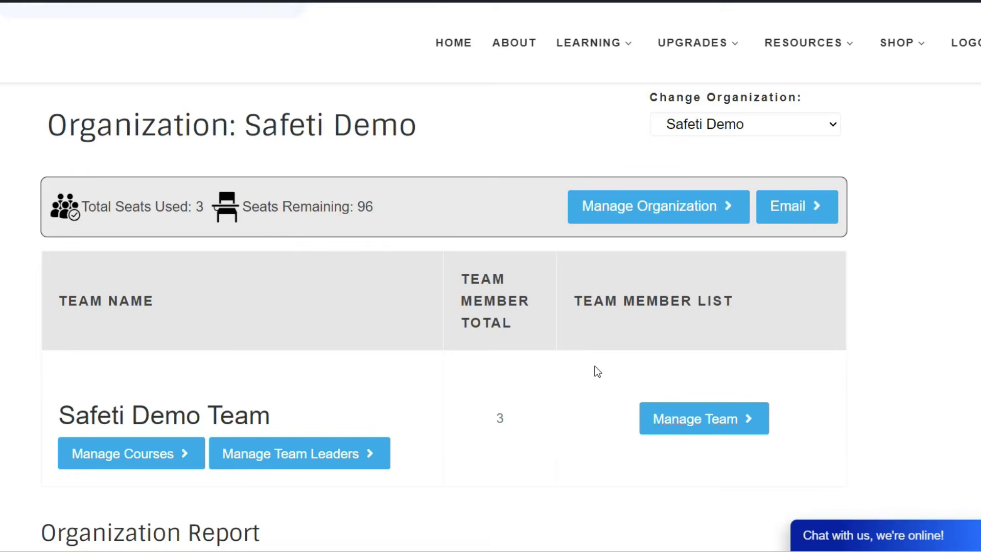
scroll(595, 366, down, 6)
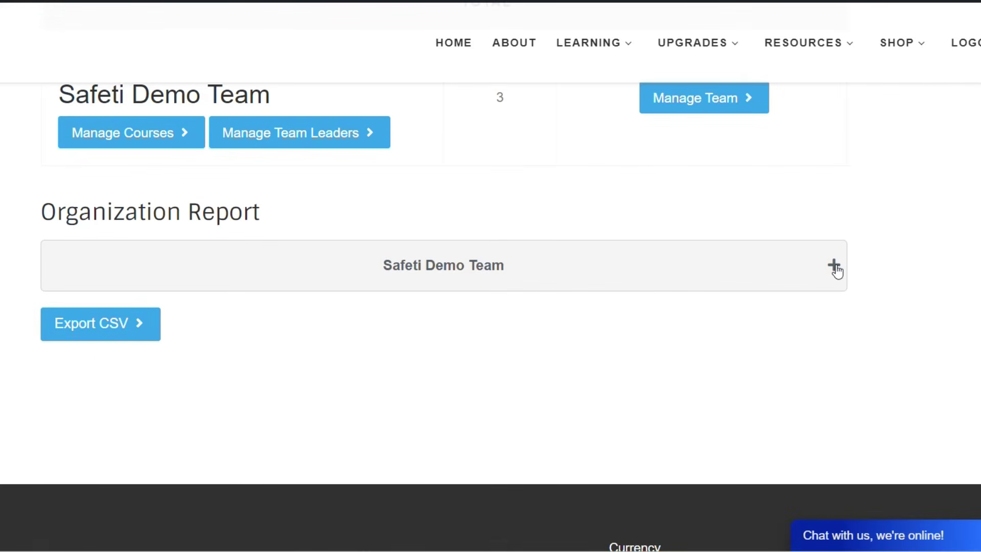
click(834, 266)
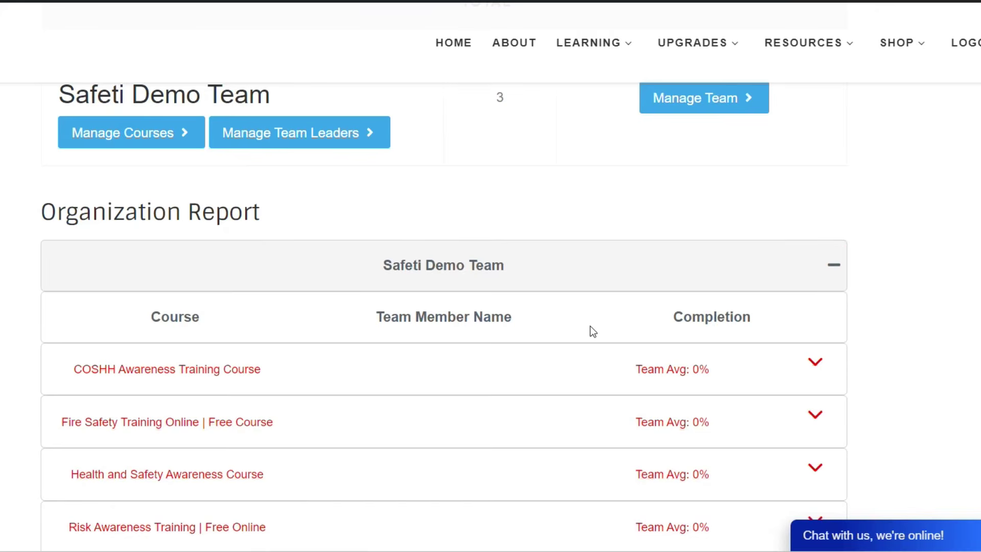
scroll(591, 328, down, 1)
scroll(590, 327, down, 3)
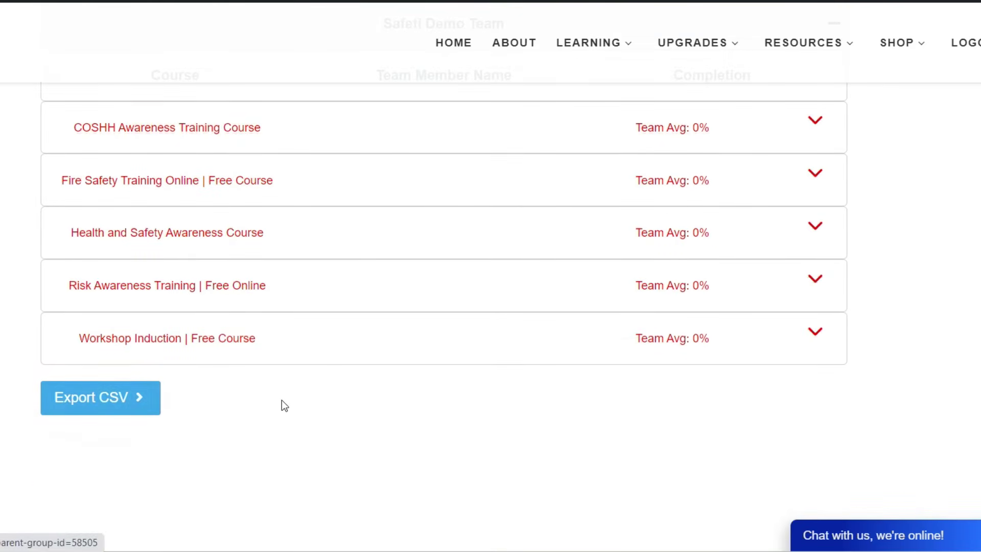
Step: Collapse the Safeti Demo Team section of the organization report and look over the organization overview again
scroll(281, 400, up, 5)
scroll(282, 400, up, 1)
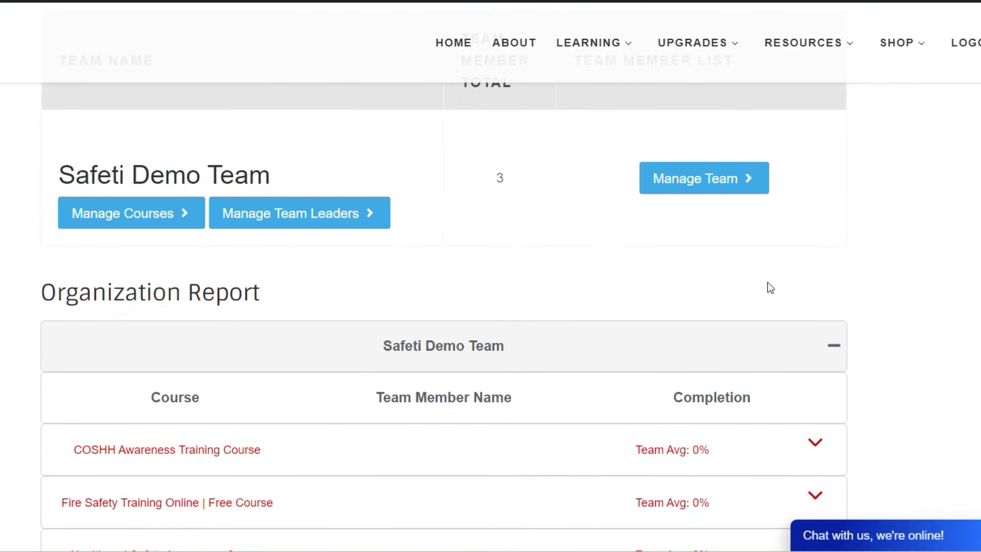
scroll(741, 285, up, 3)
click(834, 503)
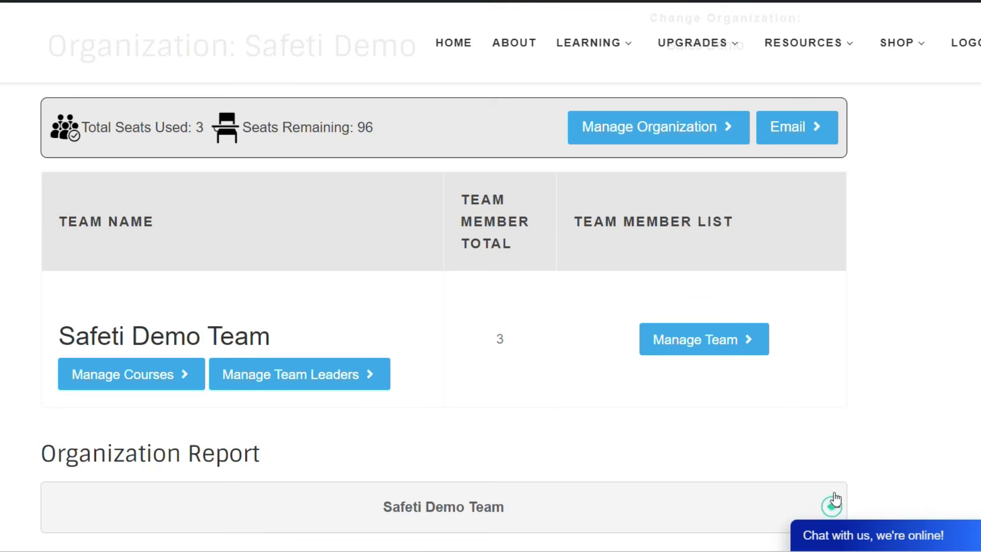
scroll(809, 412, down, 1)
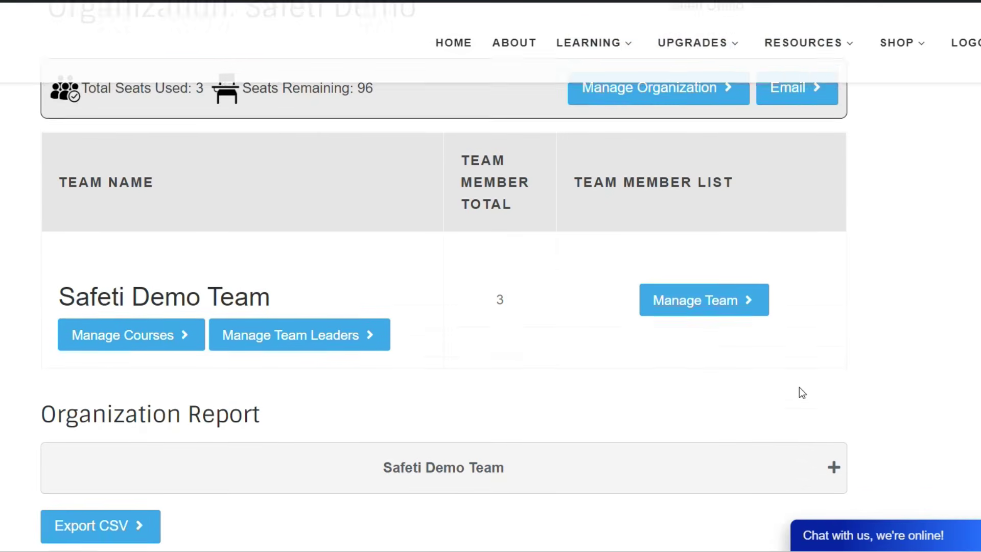
scroll(801, 392, up, 3)
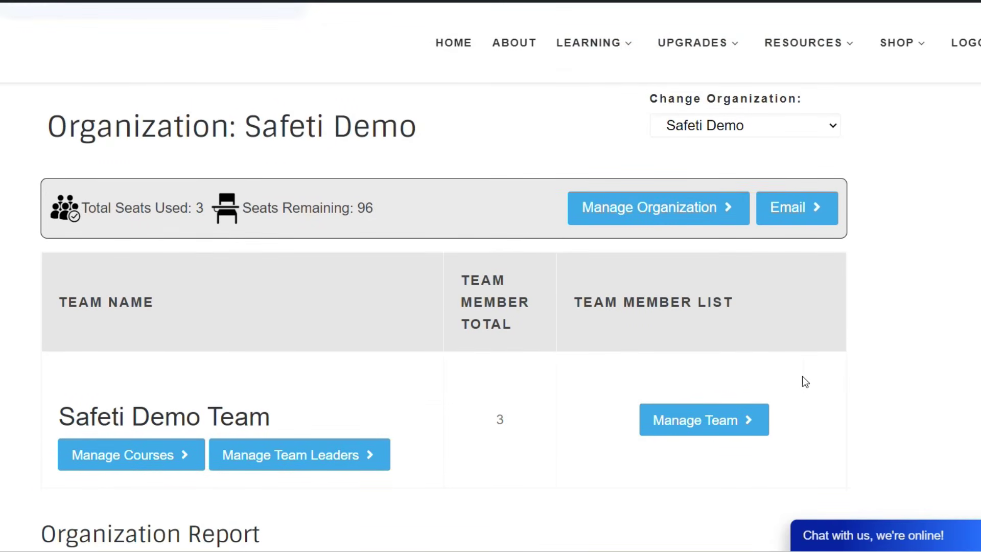
scroll(854, 388, up, 2)
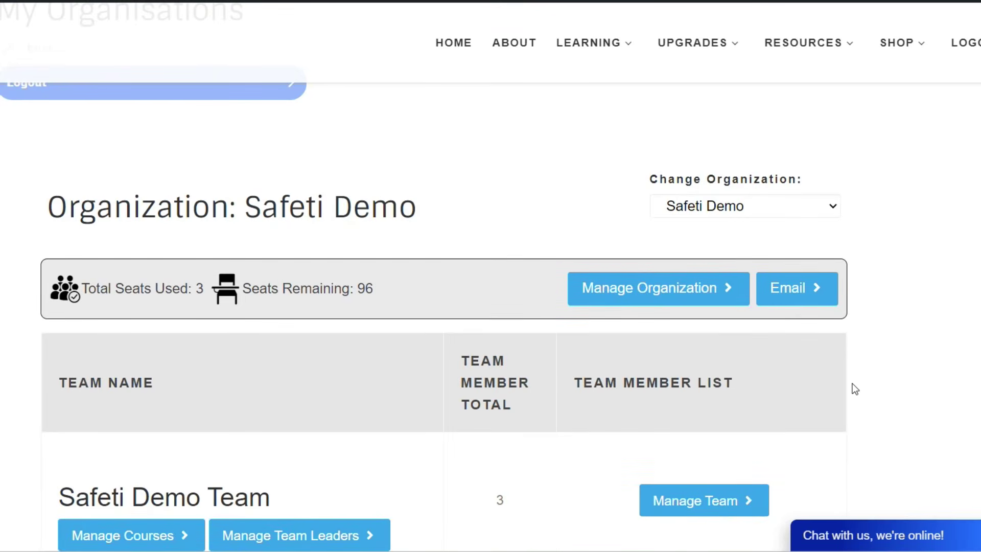
scroll(855, 388, up, 2)
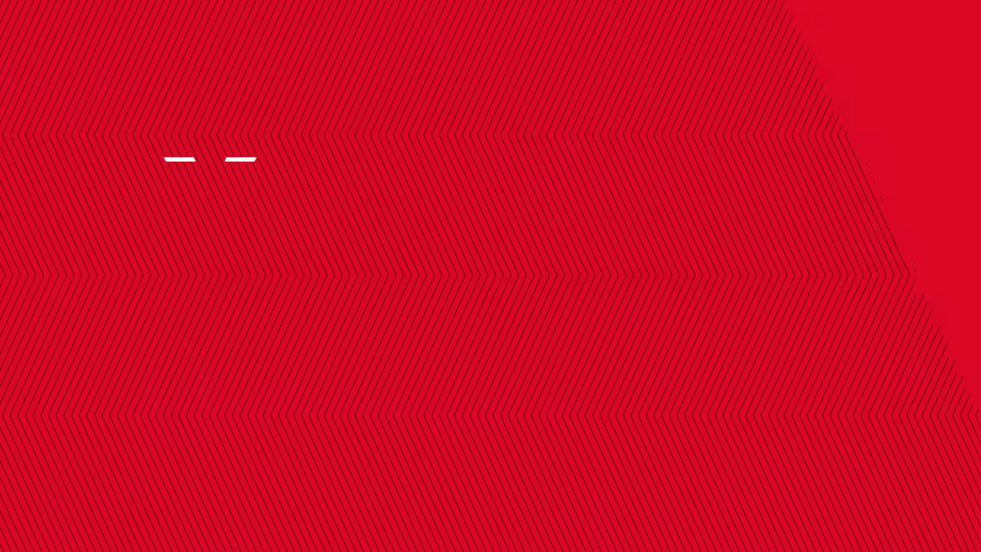
Step: Open the My Learning page and look over the profile summary and the start of the course list
scroll(864, 378, down, 3)
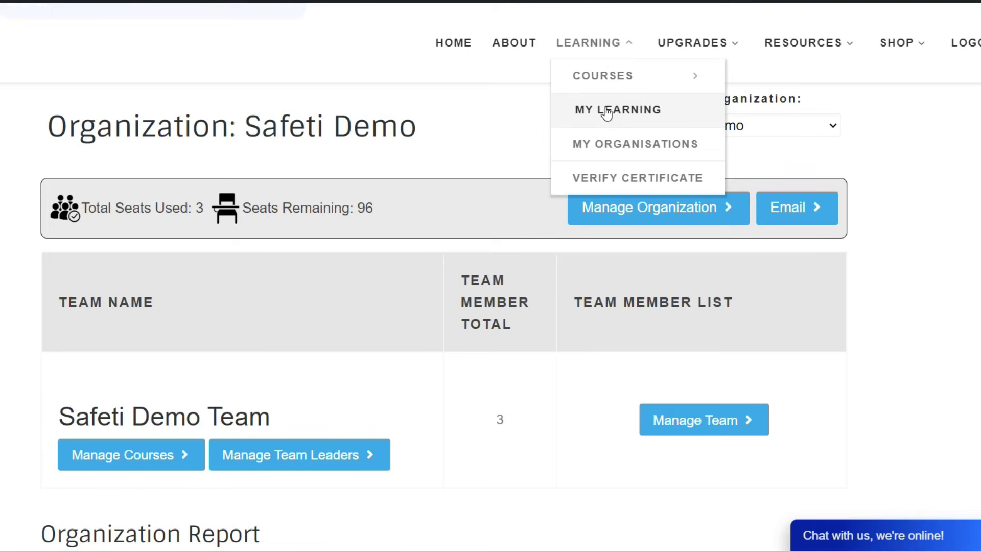
click(607, 109)
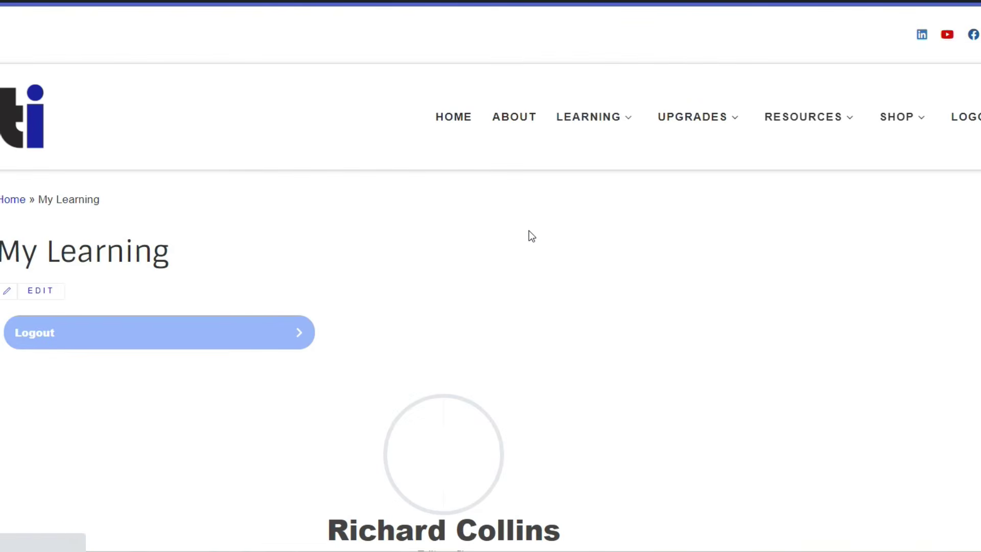
scroll(765, 293, down, 5)
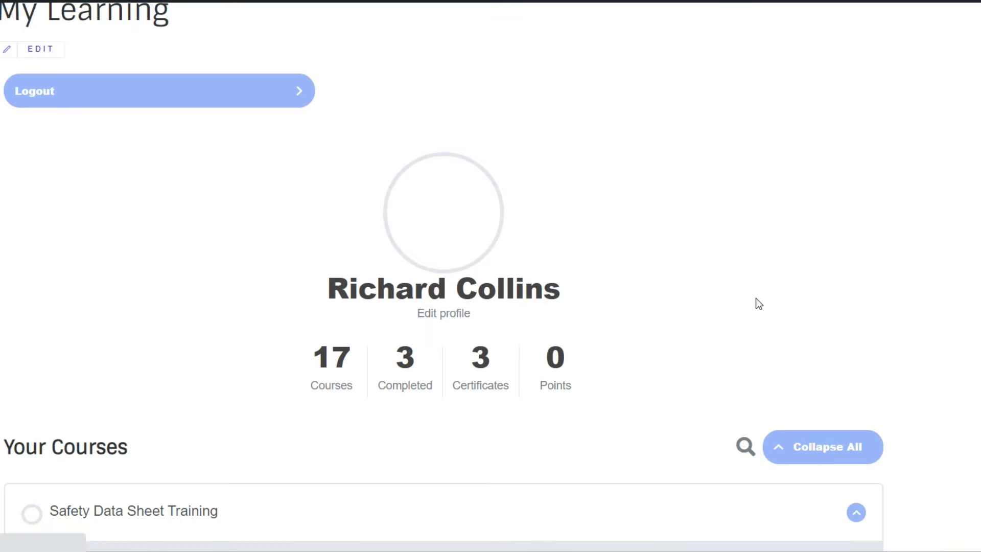
scroll(750, 305, down, 3)
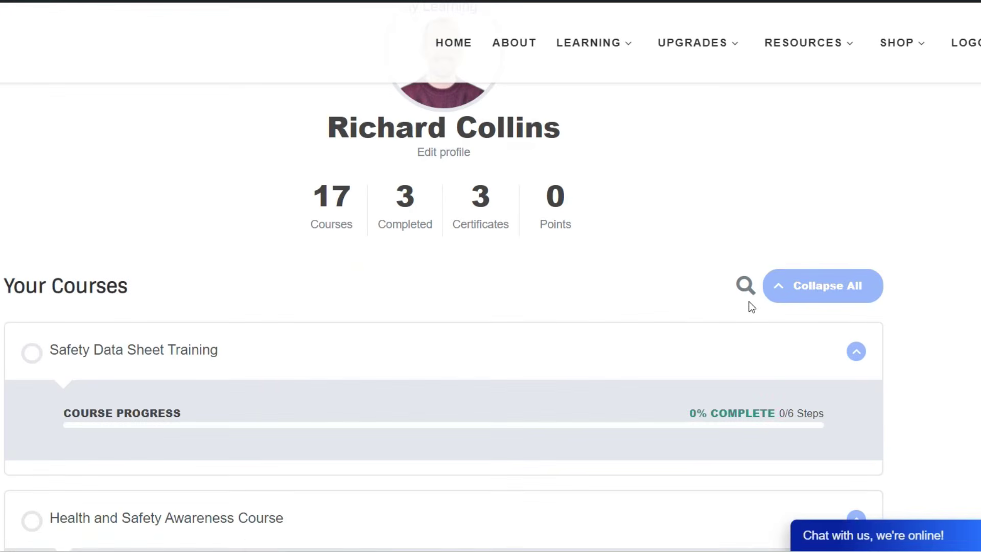
scroll(750, 303, down, 2)
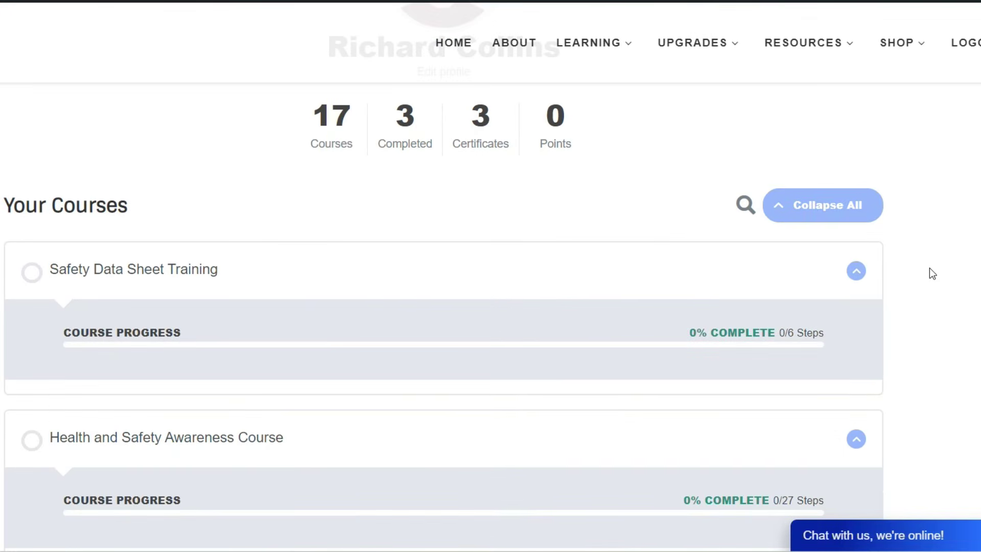
scroll(927, 270, down, 2)
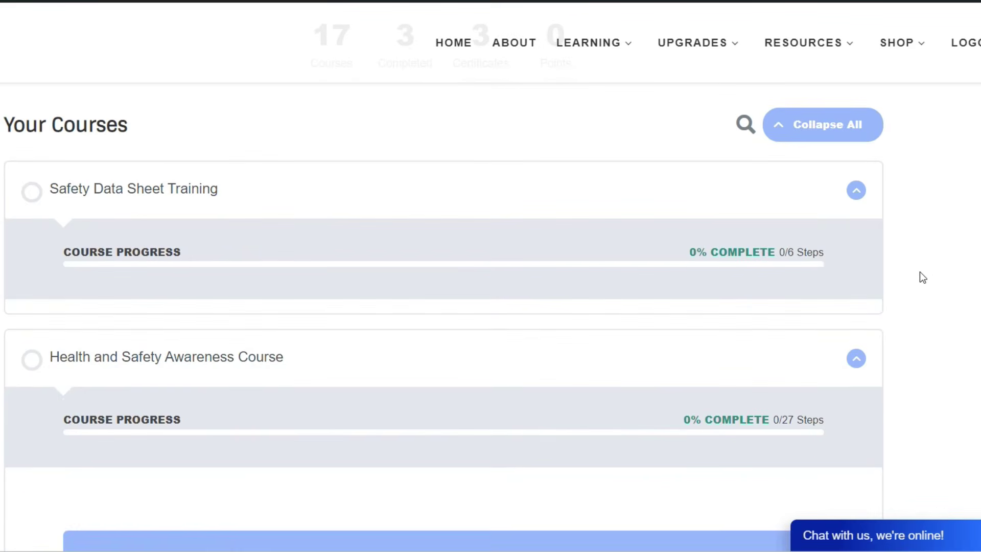
Step: Examine course progress and quiz results from Health and Safety Awareness Course through COSHH Awareness Training Course
scroll(920, 272, down, 2)
scroll(919, 273, down, 2)
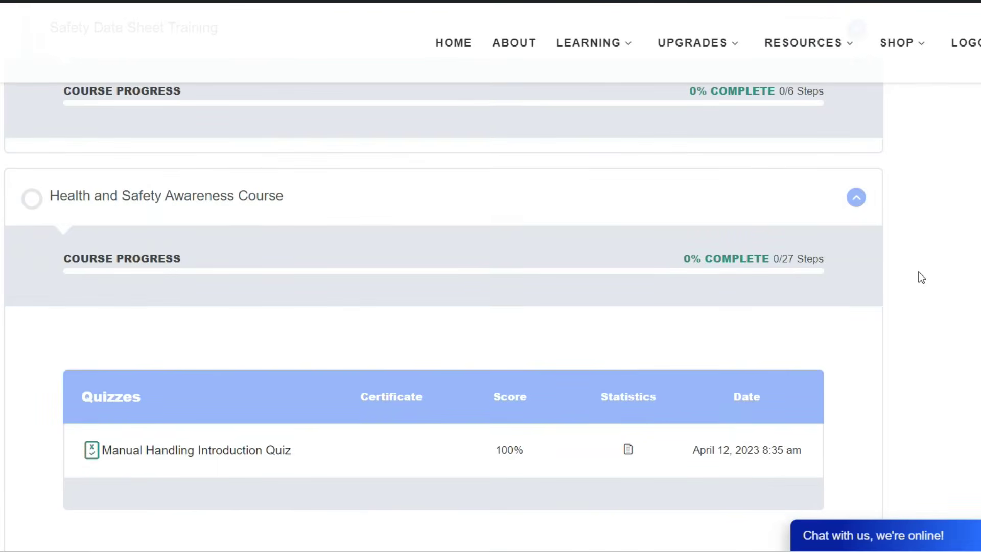
scroll(919, 273, down, 6)
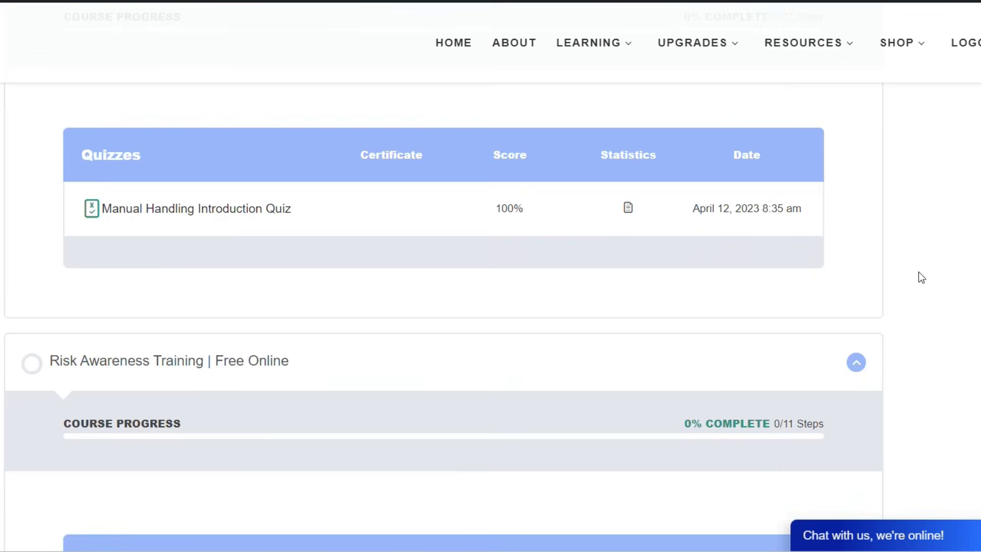
scroll(919, 272, down, 2)
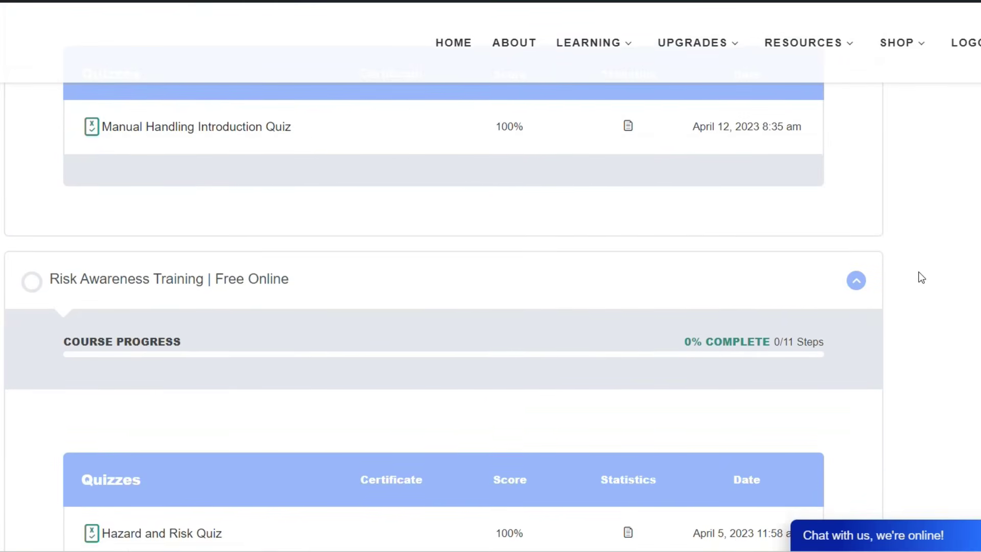
scroll(919, 271, down, 4)
scroll(919, 272, down, 2)
scroll(922, 277, down, 2)
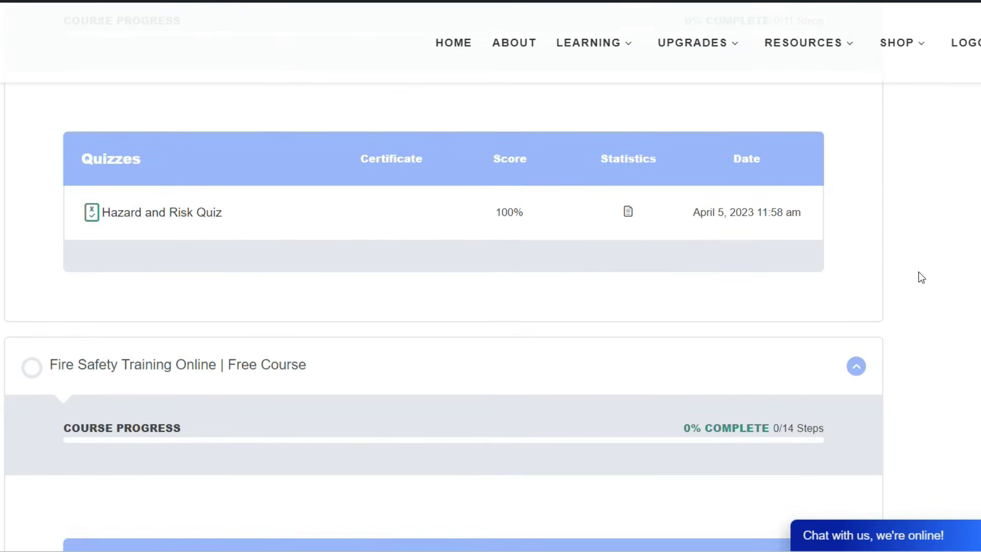
scroll(922, 277, down, 4)
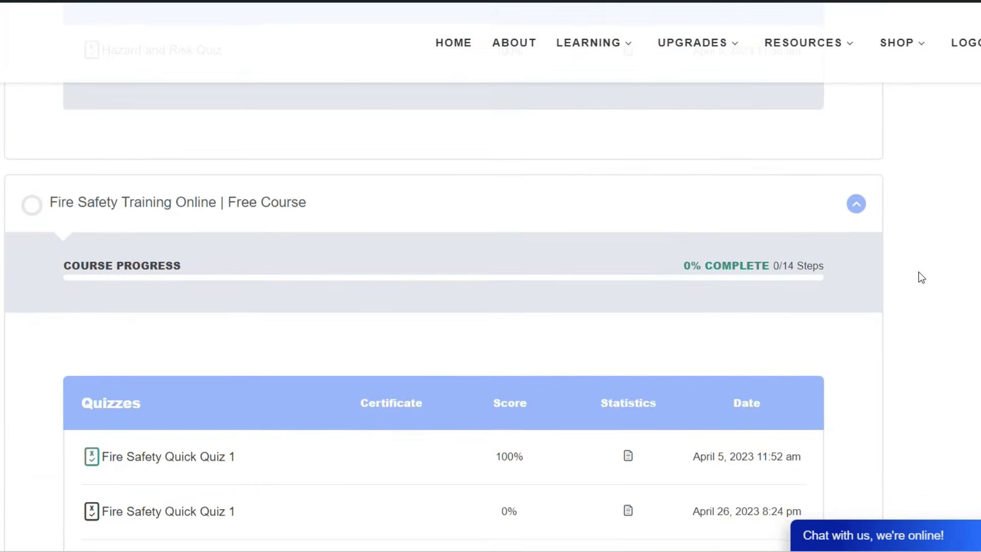
scroll(922, 277, down, 4)
scroll(922, 277, down, 2)
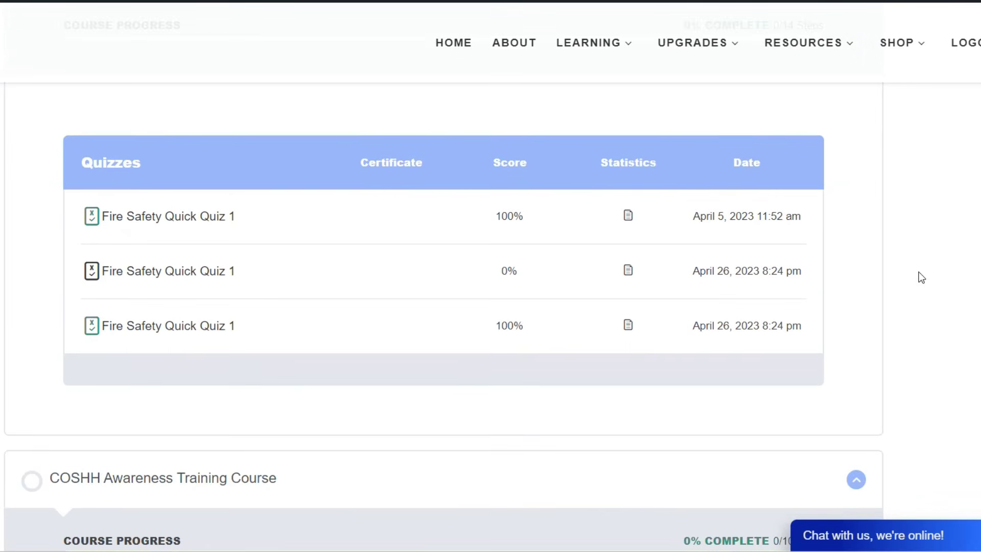
scroll(919, 272, down, 10)
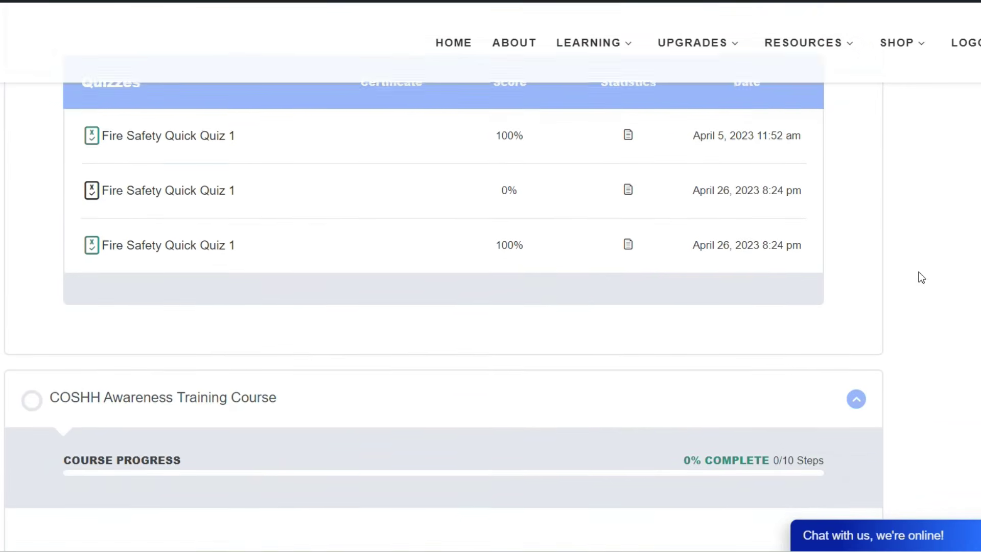
scroll(921, 278, down, 2)
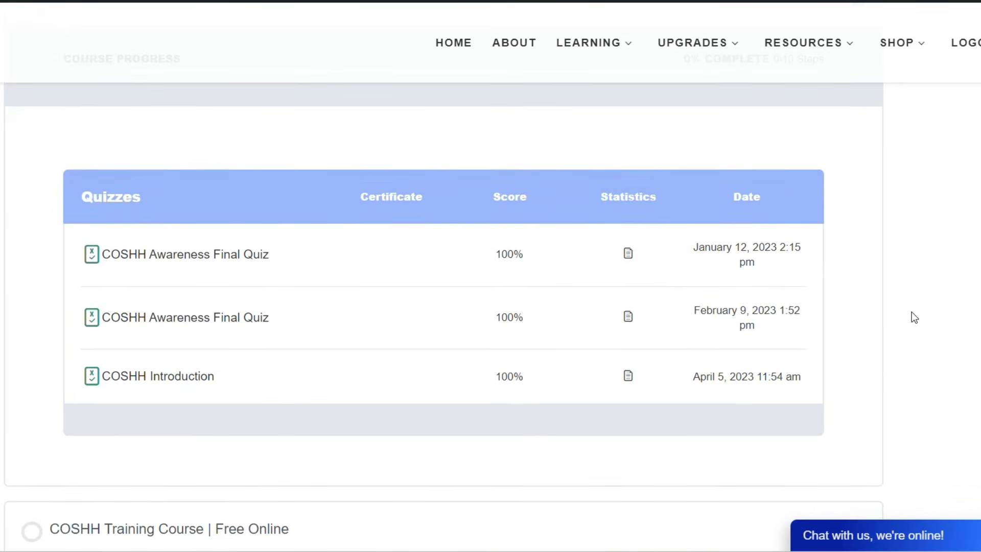
Step: Go back over the earlier course entries, and review the remaining enrolled courses down to the completed ones
scroll(902, 308, up, 7)
scroll(878, 311, up, 6)
scroll(879, 311, up, 20)
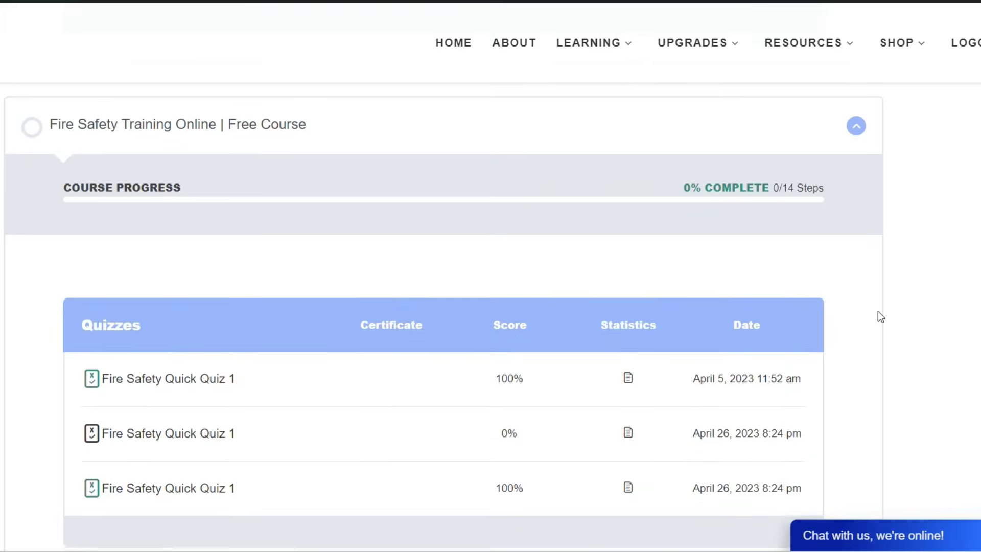
scroll(900, 309, up, 11)
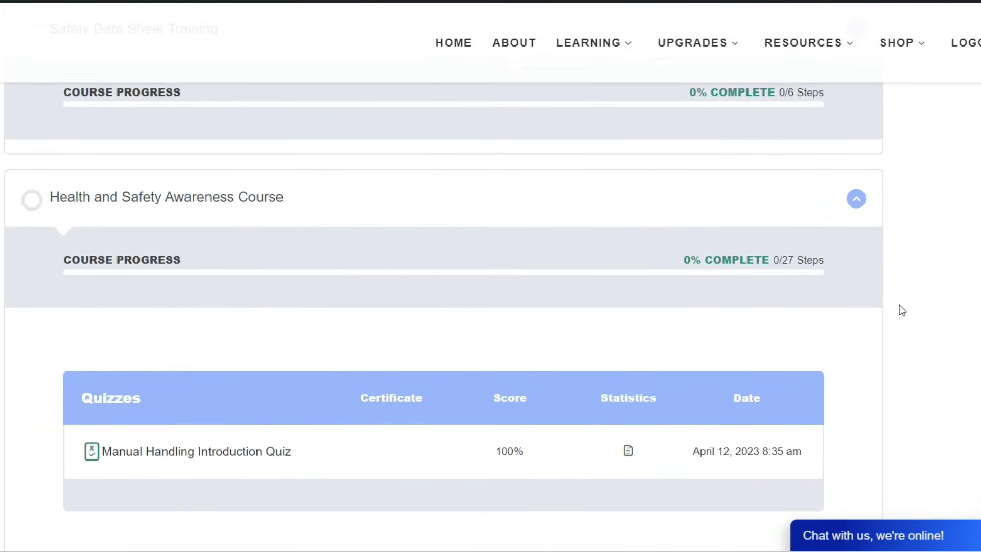
scroll(900, 309, down, 10)
scroll(902, 310, down, 20)
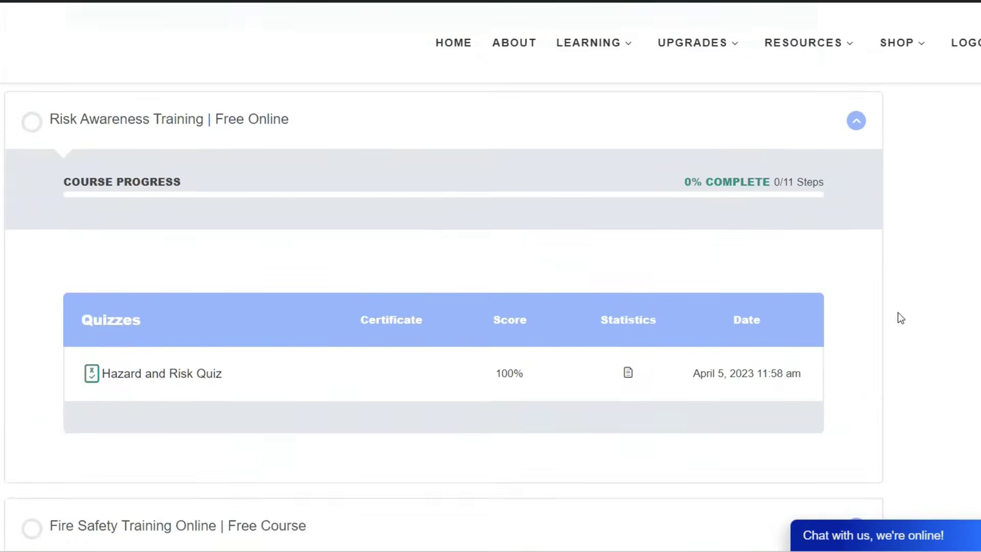
scroll(889, 327, down, 10)
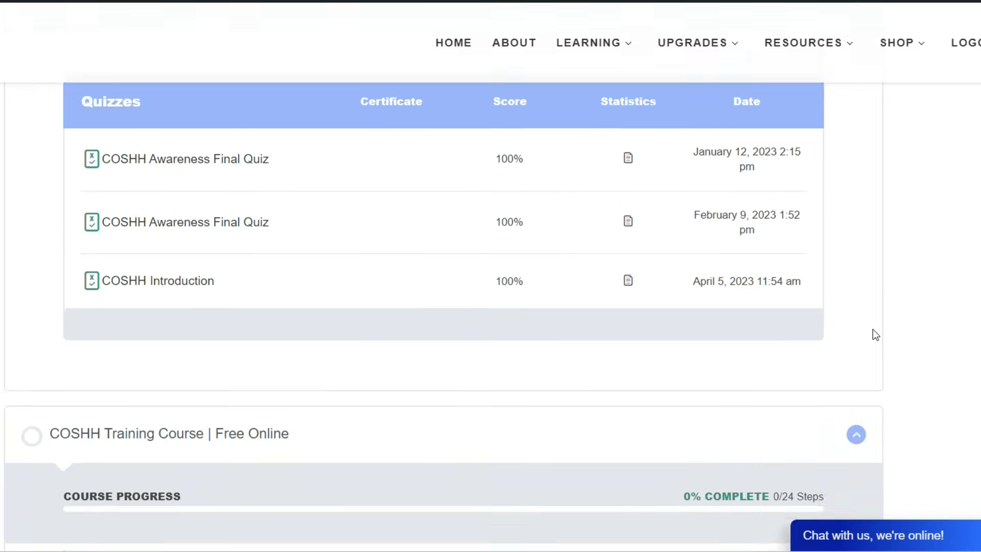
scroll(862, 337, down, 3)
scroll(860, 337, down, 12)
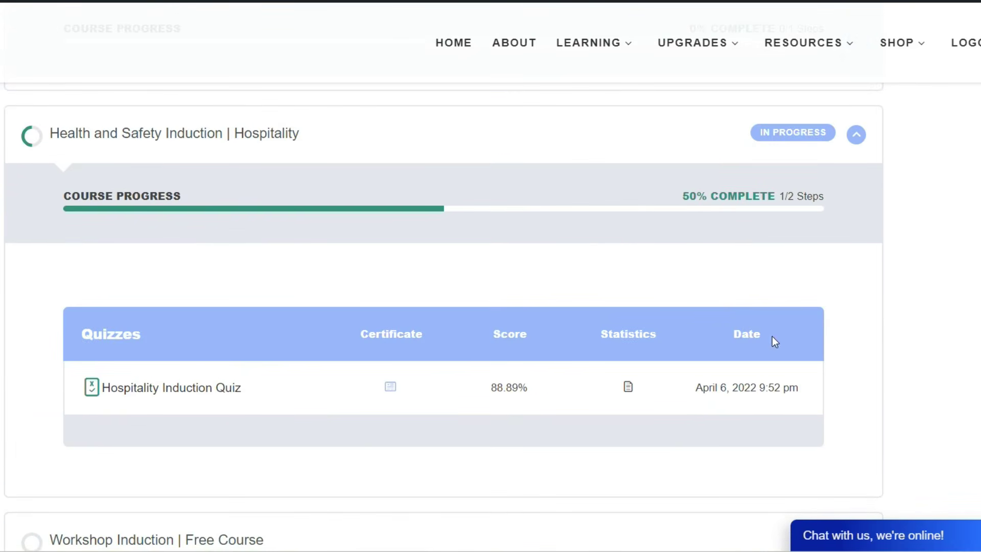
scroll(828, 343, down, 10)
Step: Collapse the Manual Handling Training Online, Risk Assessment Training Course and Private: test entries in the course list
scroll(887, 351, up, 12)
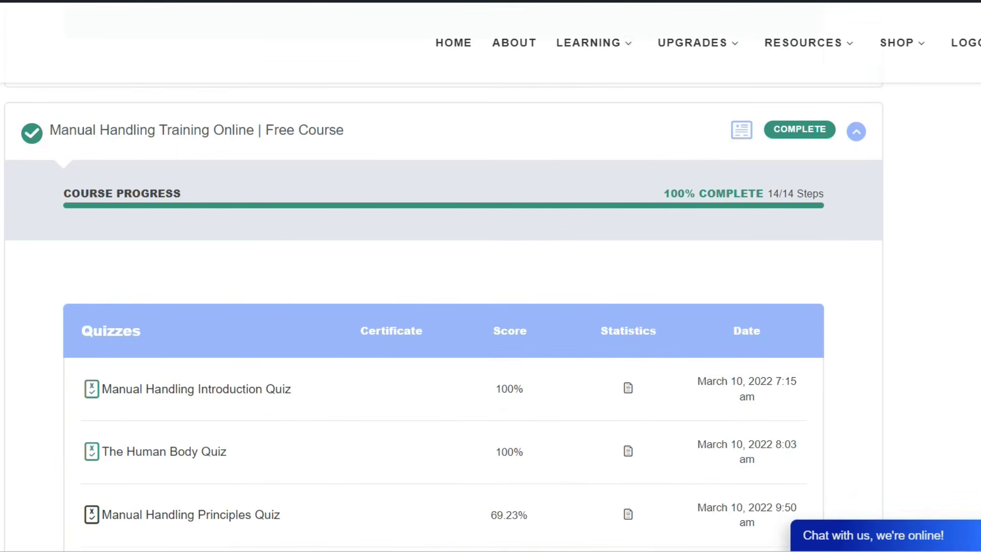
click(857, 132)
scroll(841, 225, up, 2)
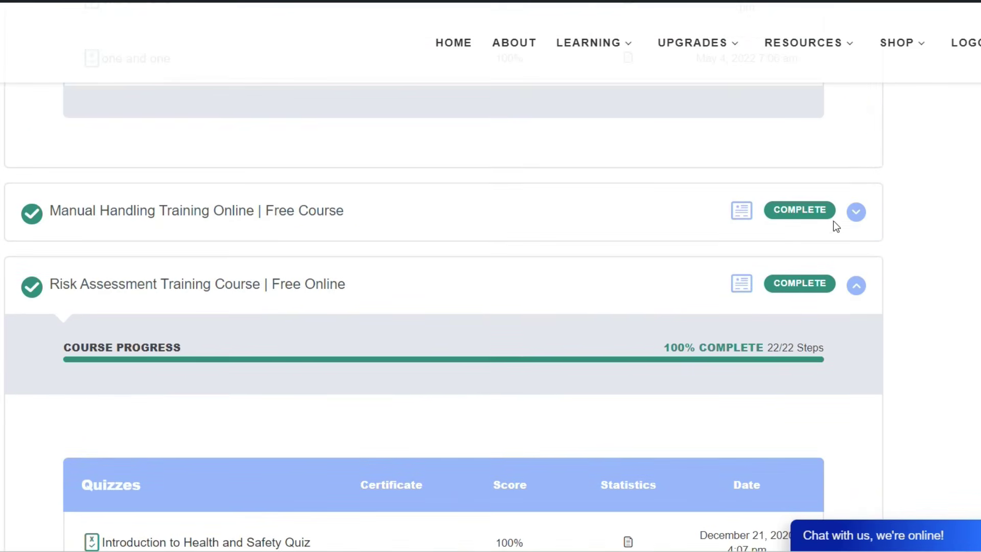
click(855, 286)
scroll(861, 247, up, 8)
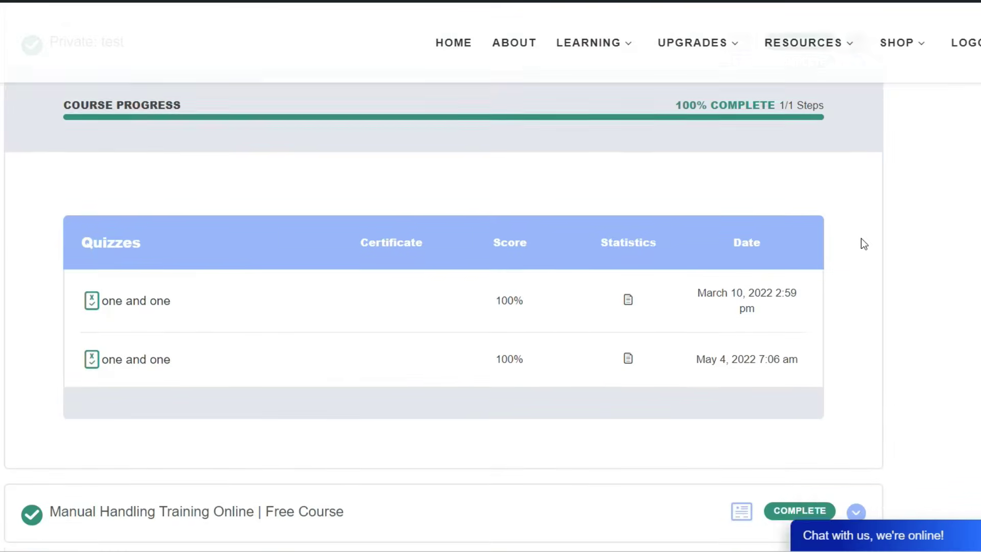
scroll(865, 253, up, 5)
click(856, 306)
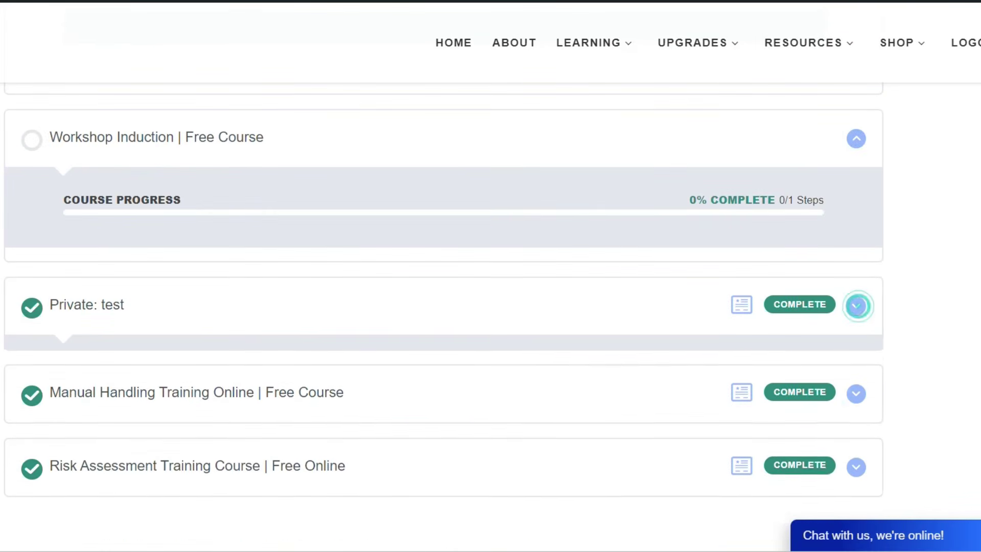
scroll(443, 276, up, 20)
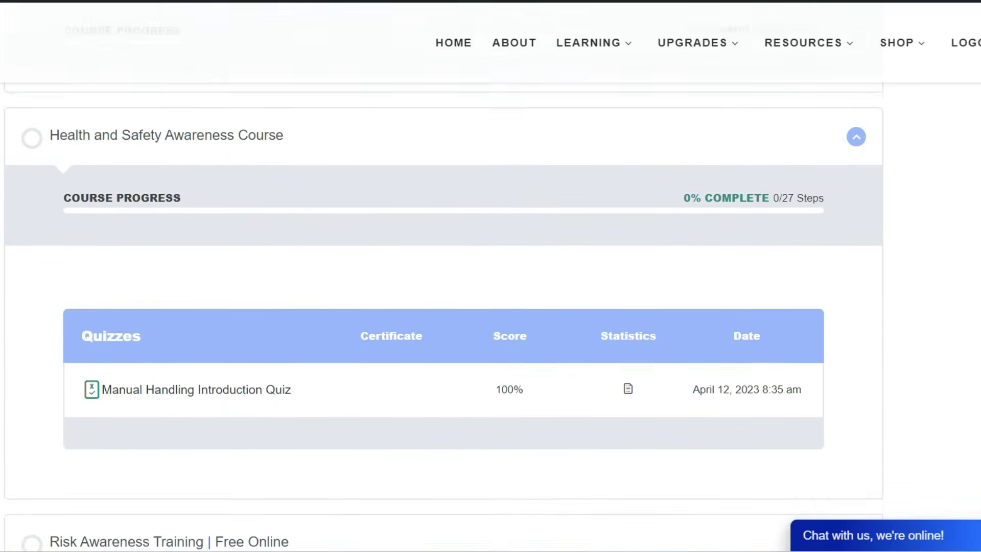
Step: Collapse all entries under Your Courses at once and look through the compact list down to the completed courses
scroll(444, 276, up, 10)
click(786, 292)
scroll(838, 302, down, 3)
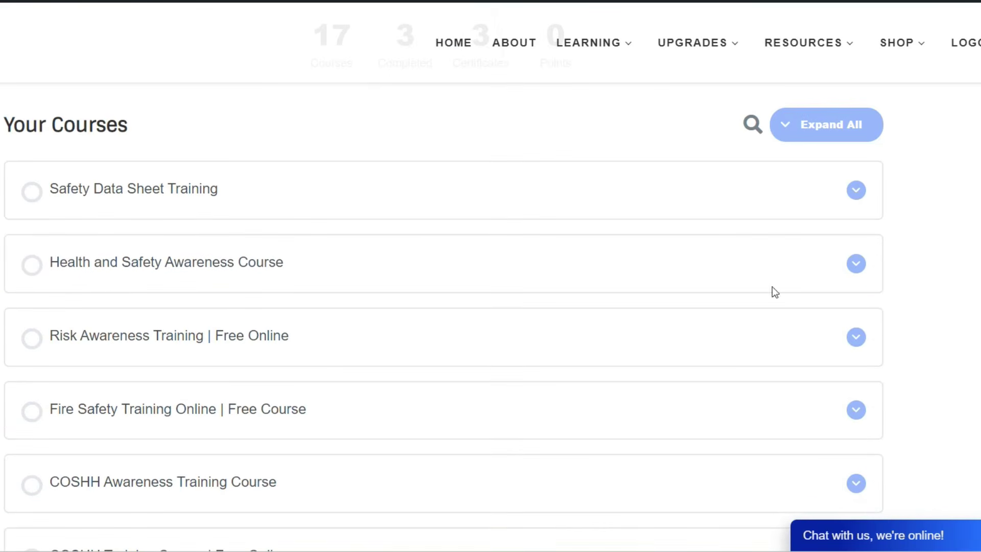
scroll(143, 218, down, 10)
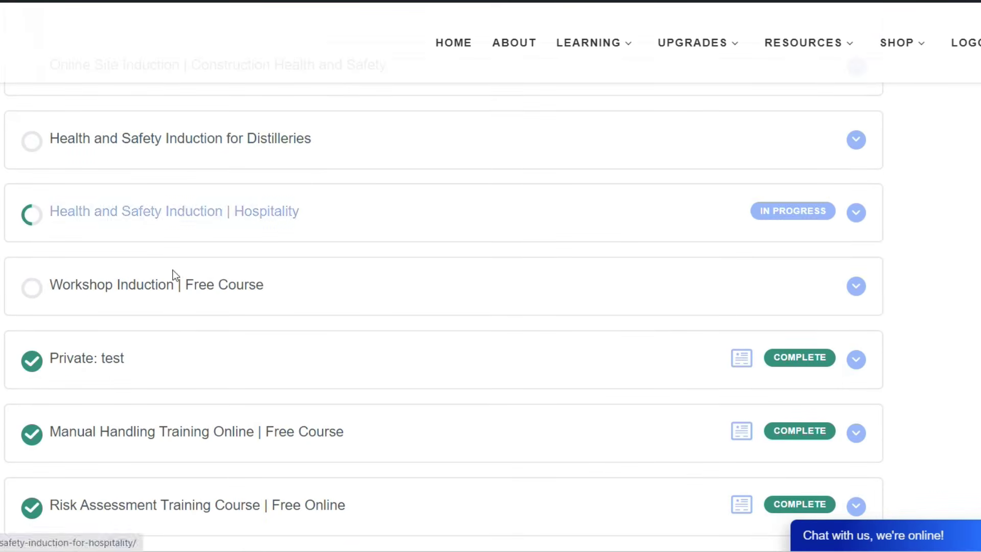
scroll(621, 360, up, 5)
scroll(619, 350, up, 5)
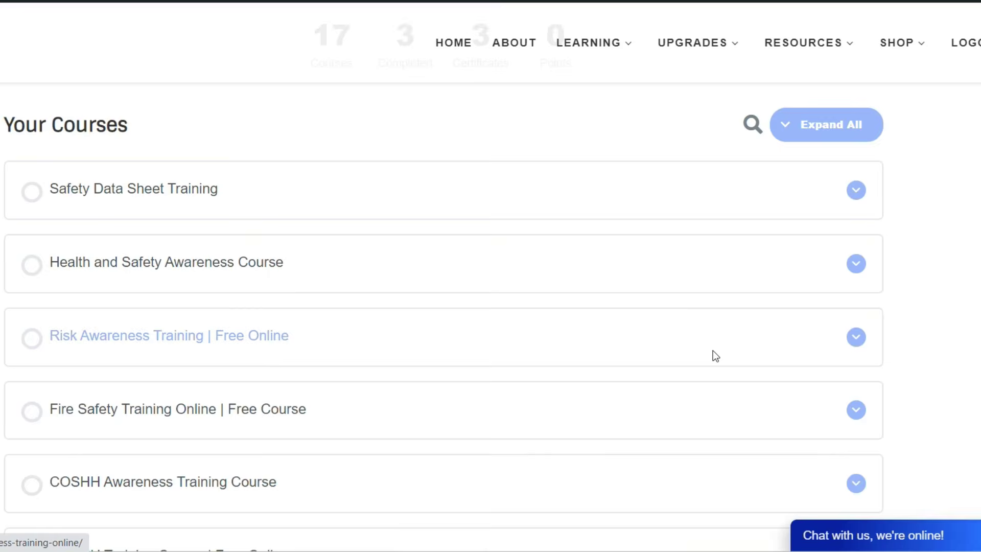
Step: Return to the platform's home page and look over the area with the My Learning, Courses, Upgrades and Shop options
scroll(712, 356, up, 3)
scroll(677, 318, up, 1)
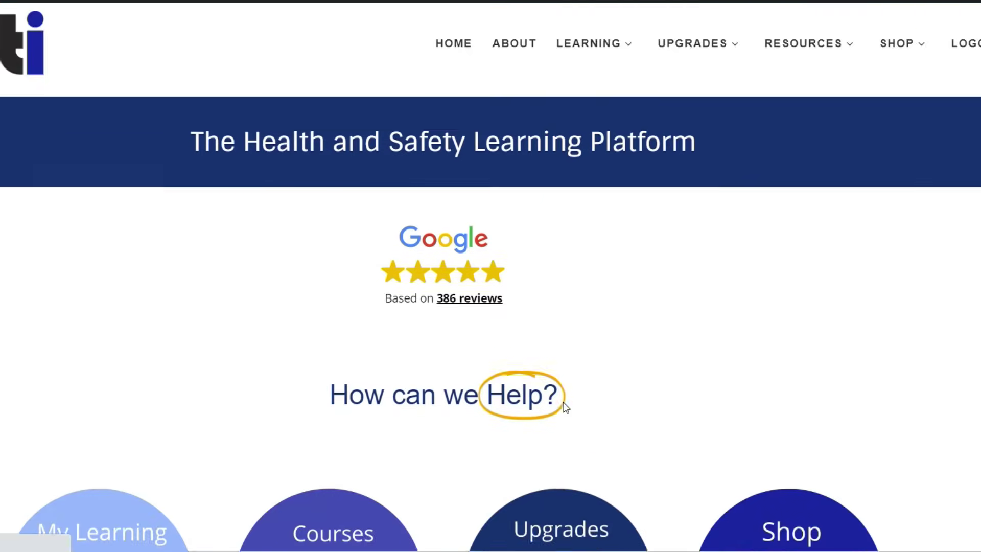
scroll(563, 403, down, 2)
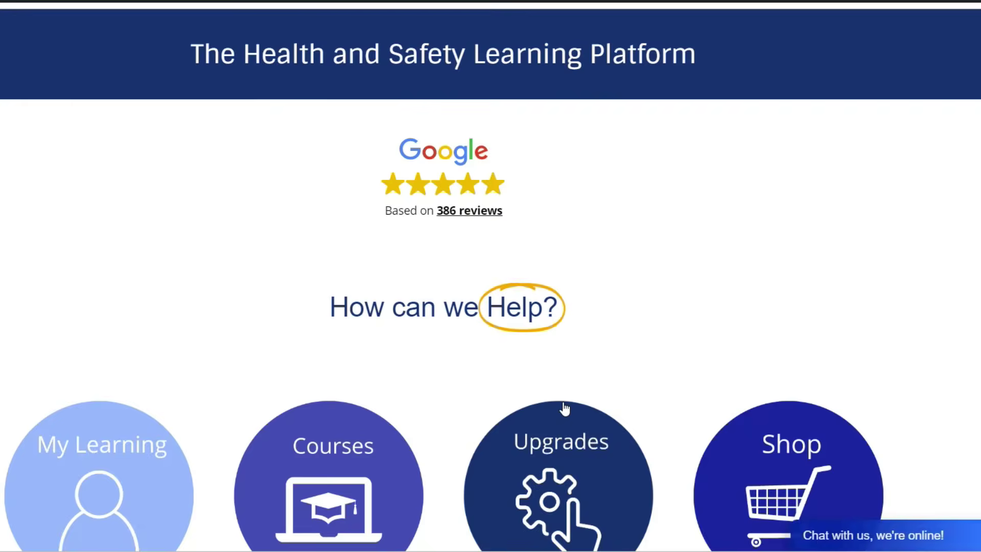
scroll(563, 402, up, 2)
scroll(563, 403, up, 1)
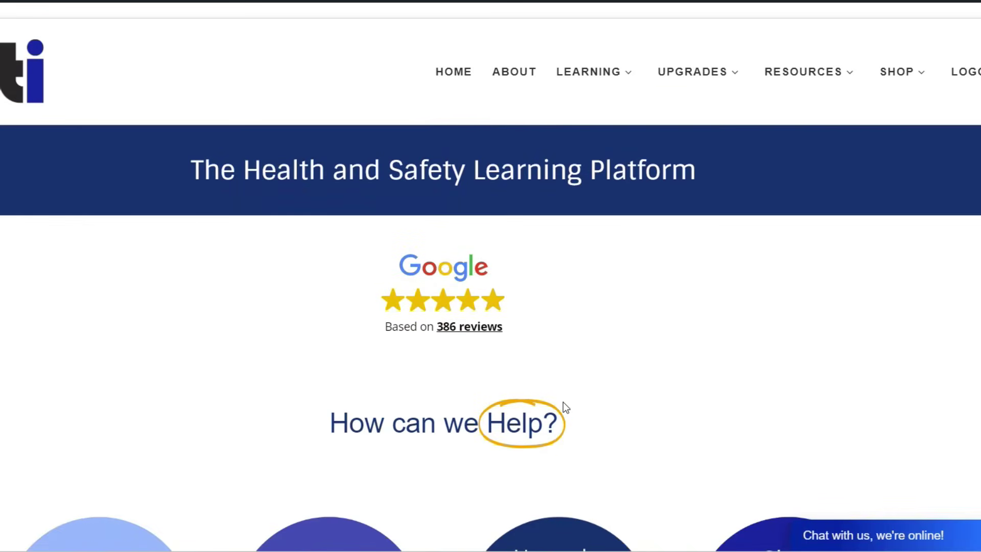